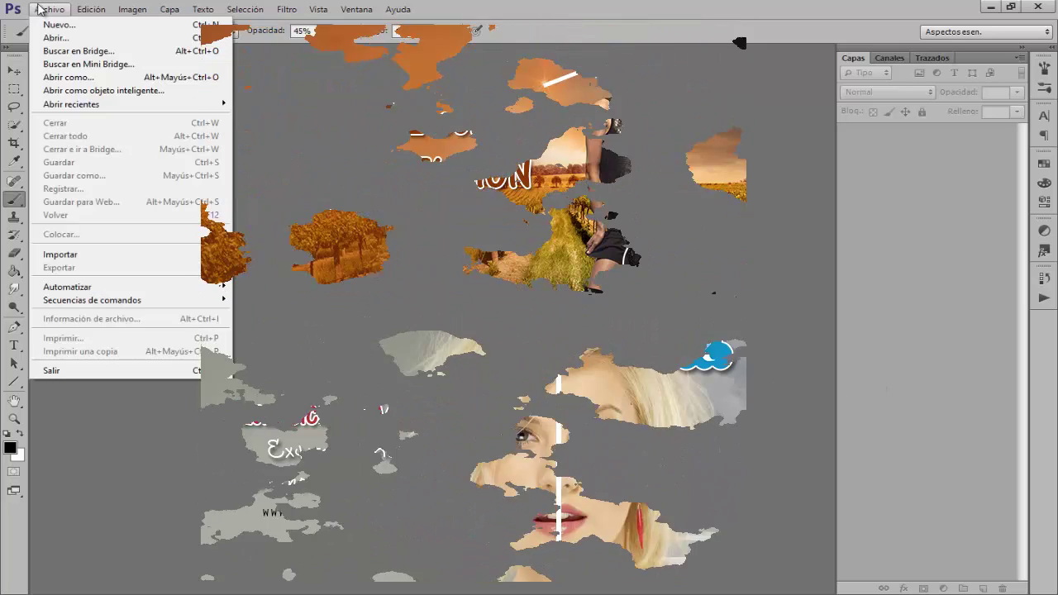
Open the photo Canales - Fusión.jpg through Archivo > Abrir
{"action": "left_click", "coordinate": [56, 37]}
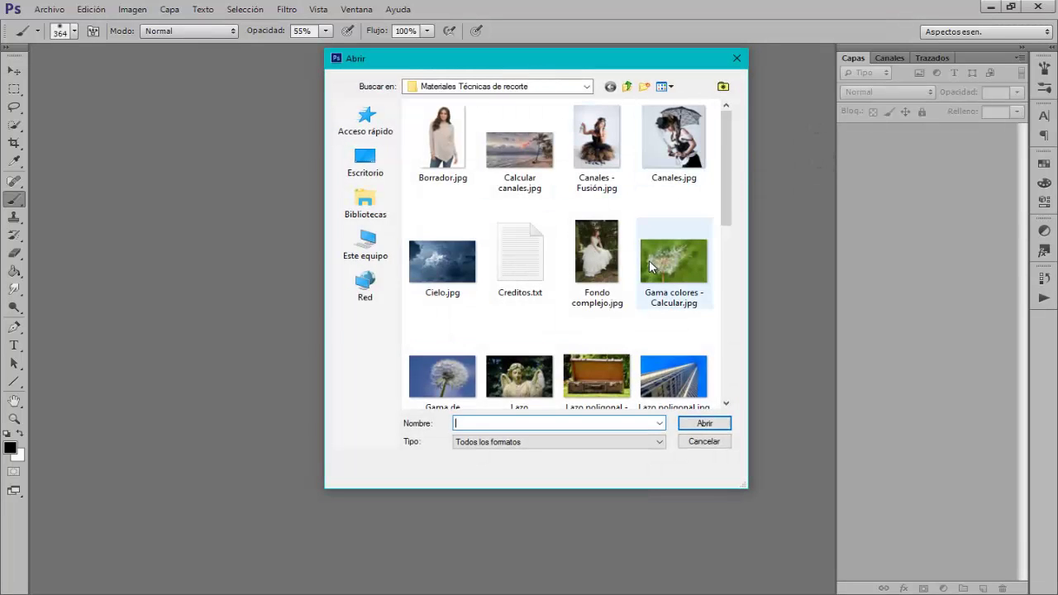
{"action": "left_click", "coordinate": [597, 140]}
{"action": "left_click", "coordinate": [716, 427]}
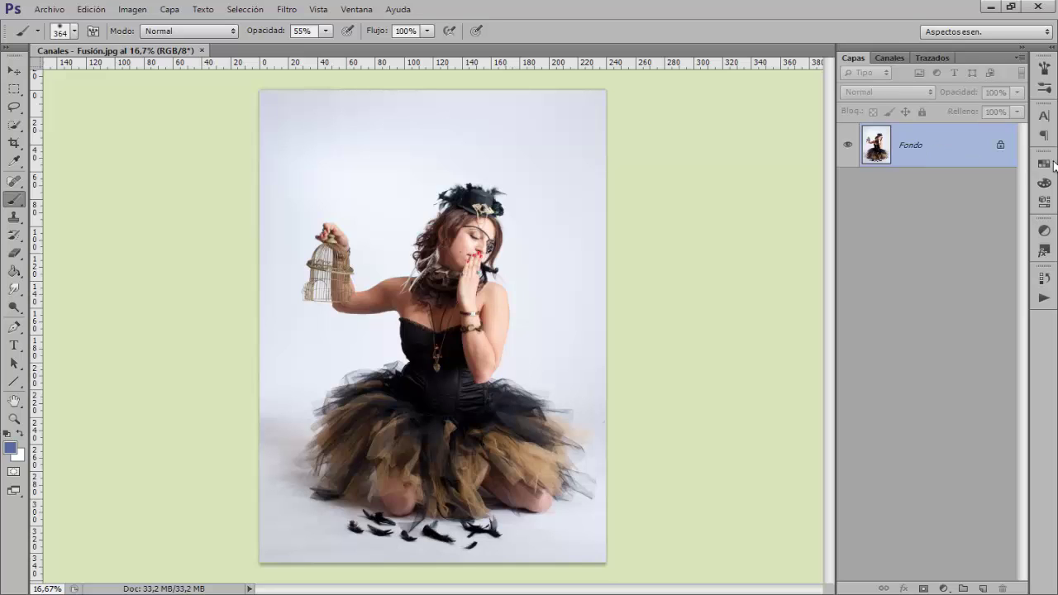
Unlock the photo as Capa 0 and place Cielo.jpg beneath it, scaled to cover the canvas
{"action": "left_click_drag", "start_coordinate": [1000, 149], "coordinate": [1001, 588]}
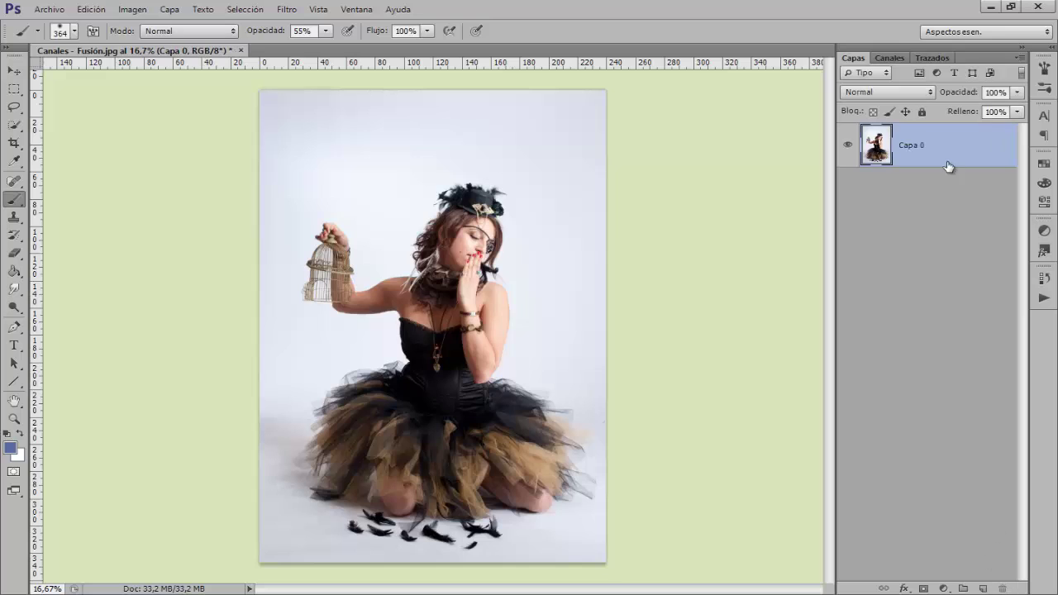
{"action": "left_click", "coordinate": [983, 588], "text": "ctrl"}
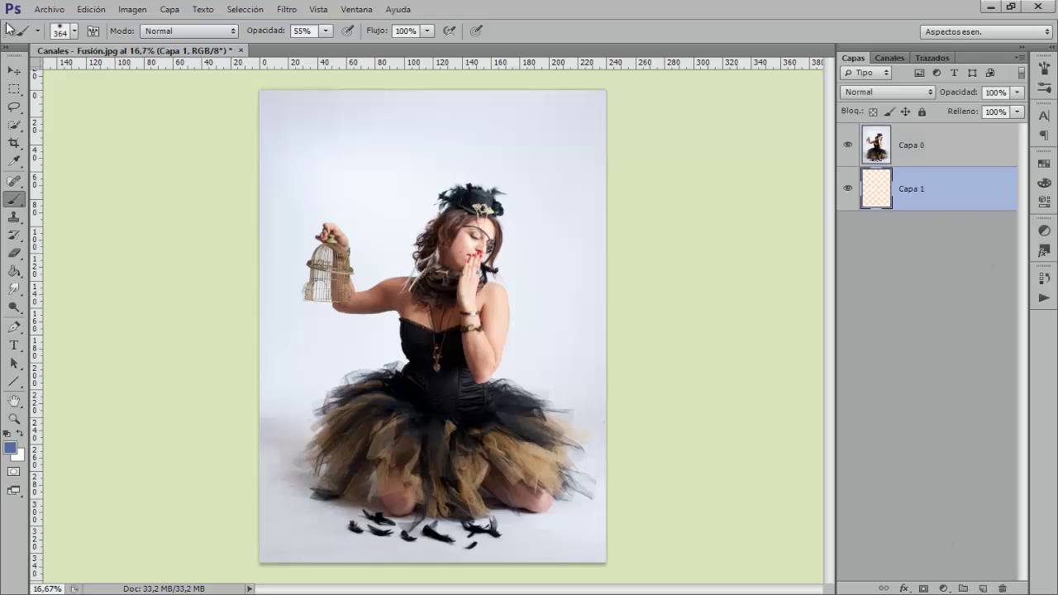
{"action": "left_click", "coordinate": [43, 12]}
{"action": "left_click", "coordinate": [77, 236]}
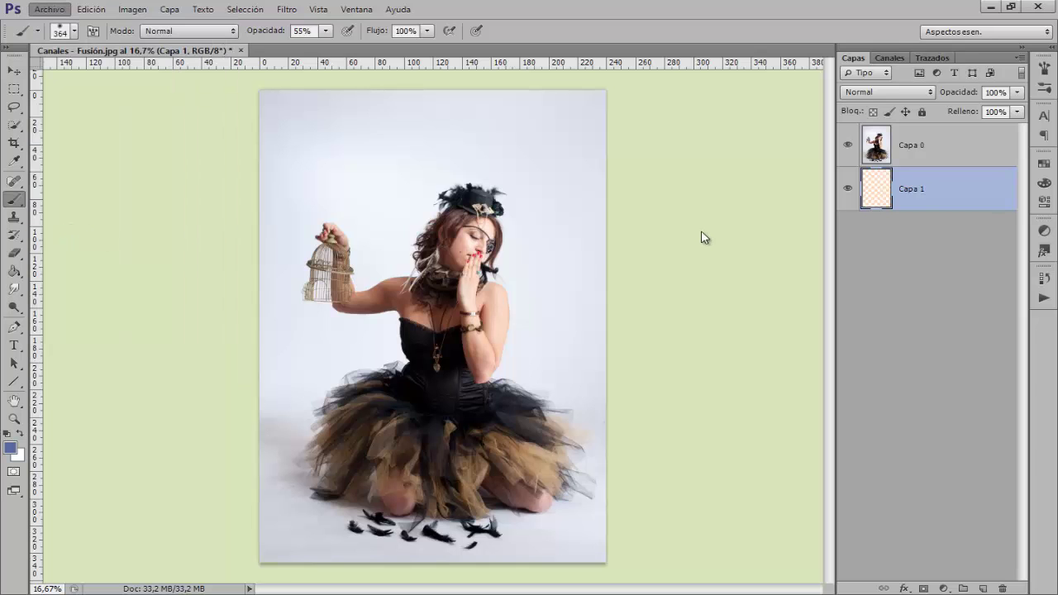
{"action": "left_click", "coordinate": [439, 258]}
{"action": "left_click", "coordinate": [715, 457]}
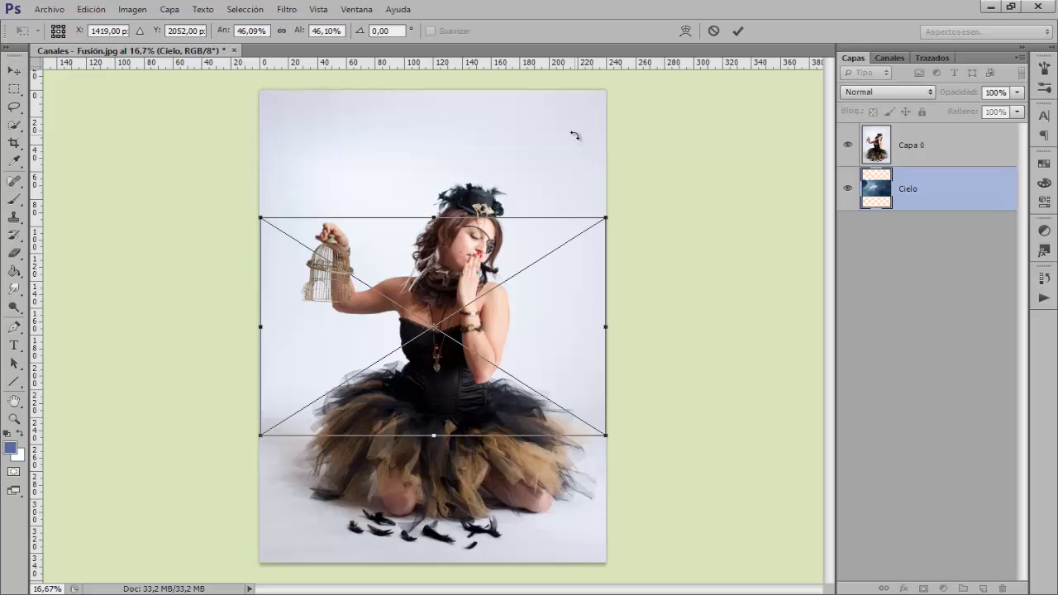
{"action": "left_click_drag", "start_coordinate": [608, 216], "coordinate": [787, 56]}
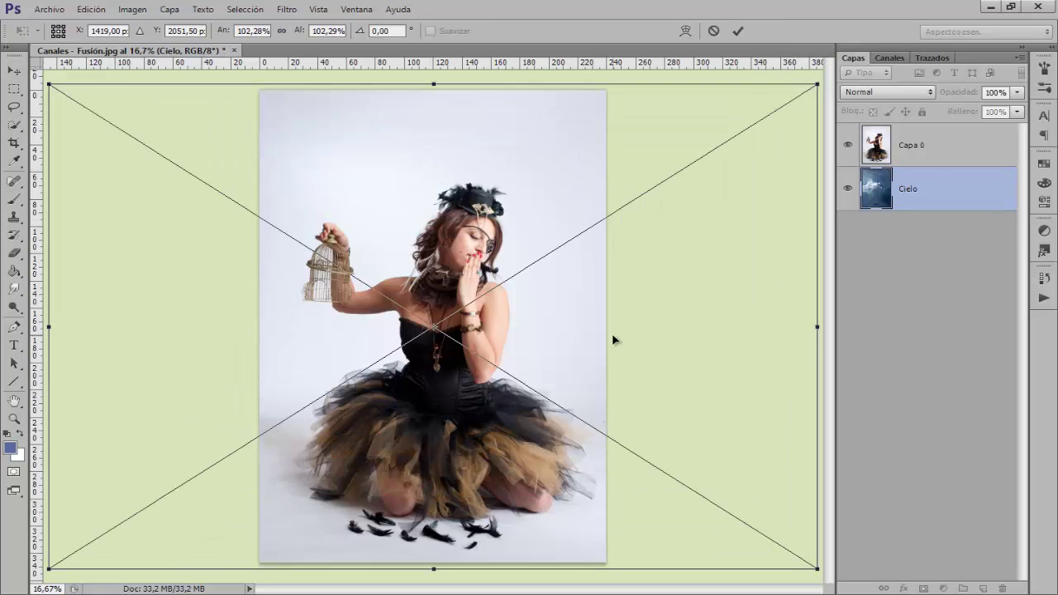
{"action": "key", "text": "Return"}
{"action": "key", "text": "b"}
{"action": "left_click", "coordinate": [922, 154]}
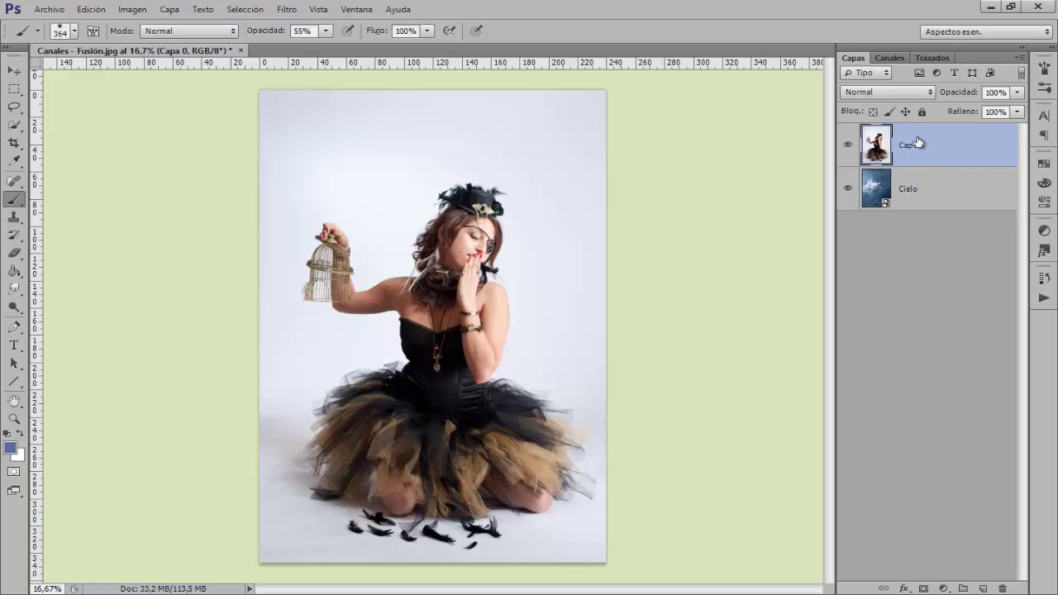
Duplicate Capa 0, hide the copy, and bring up Capa 0's blend mode list
{"action": "key", "text": "ctrl+j"}
{"action": "left_click", "coordinate": [847, 144]}
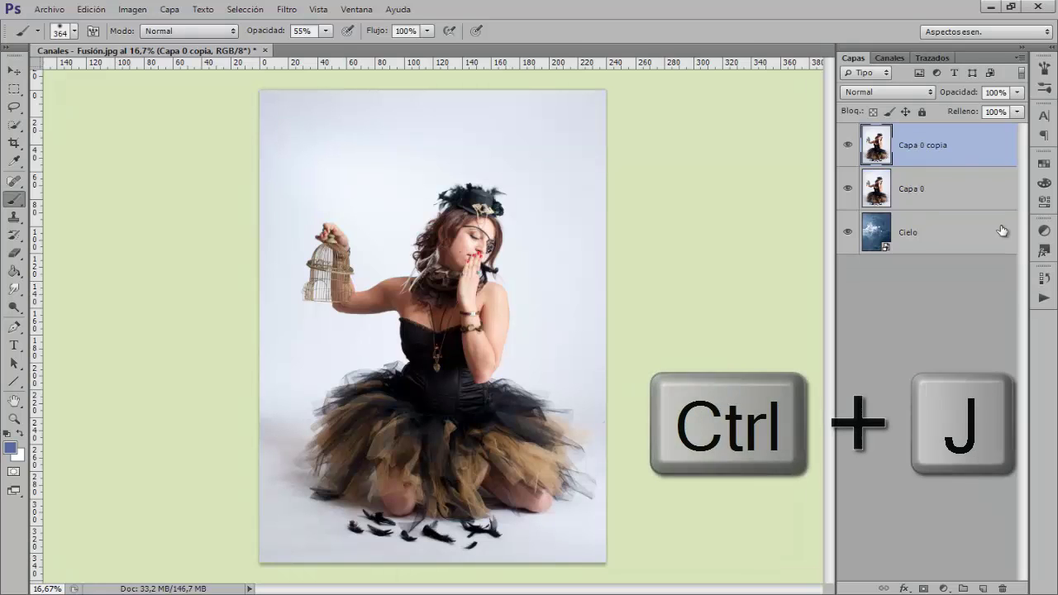
{"action": "left_click", "coordinate": [954, 199]}
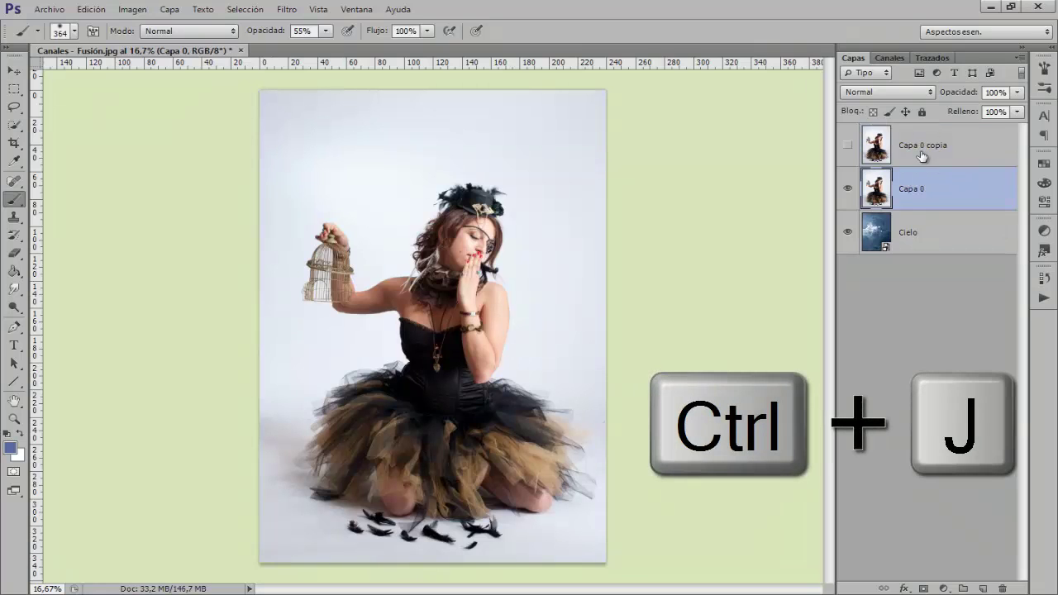
{"action": "left_click", "coordinate": [888, 92]}
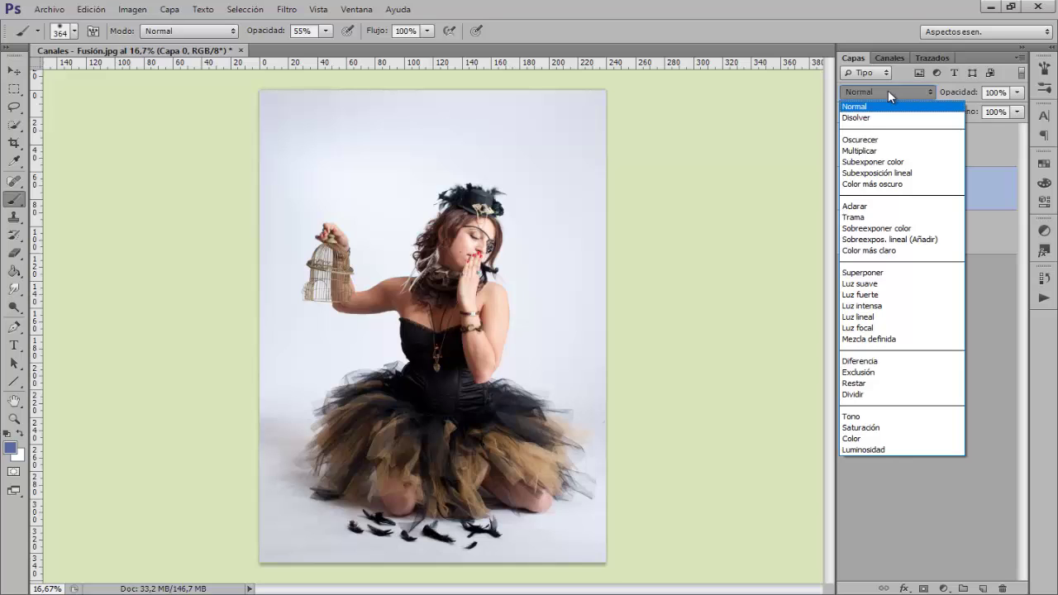
Set Capa 0 to Multiplicar and clip a Levels layer to it with gamma 1,28 and white 236
{"action": "left_click", "coordinate": [880, 151]}
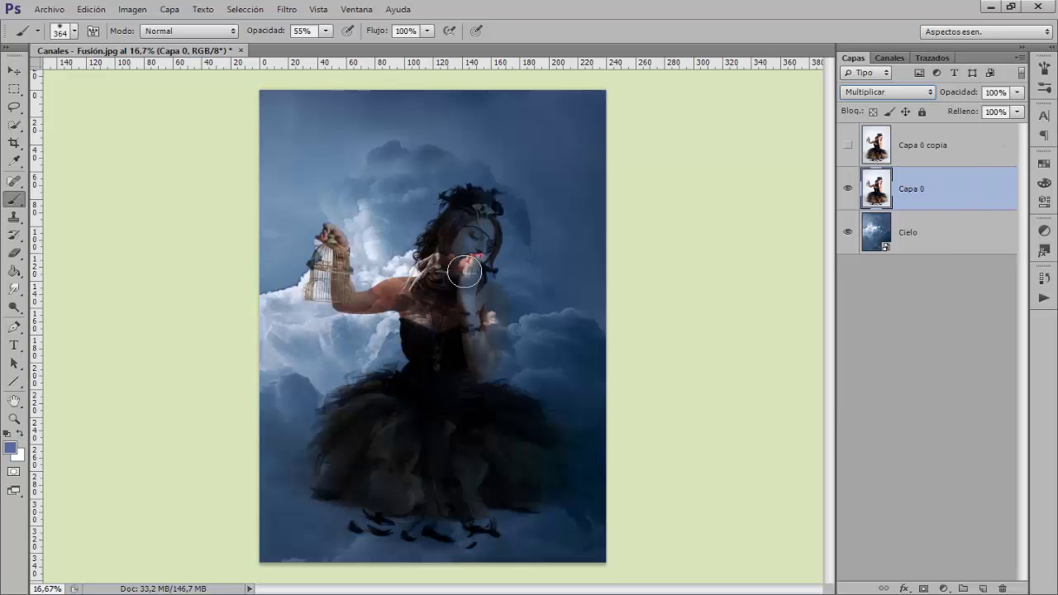
{"action": "left_click", "coordinate": [944, 588]}
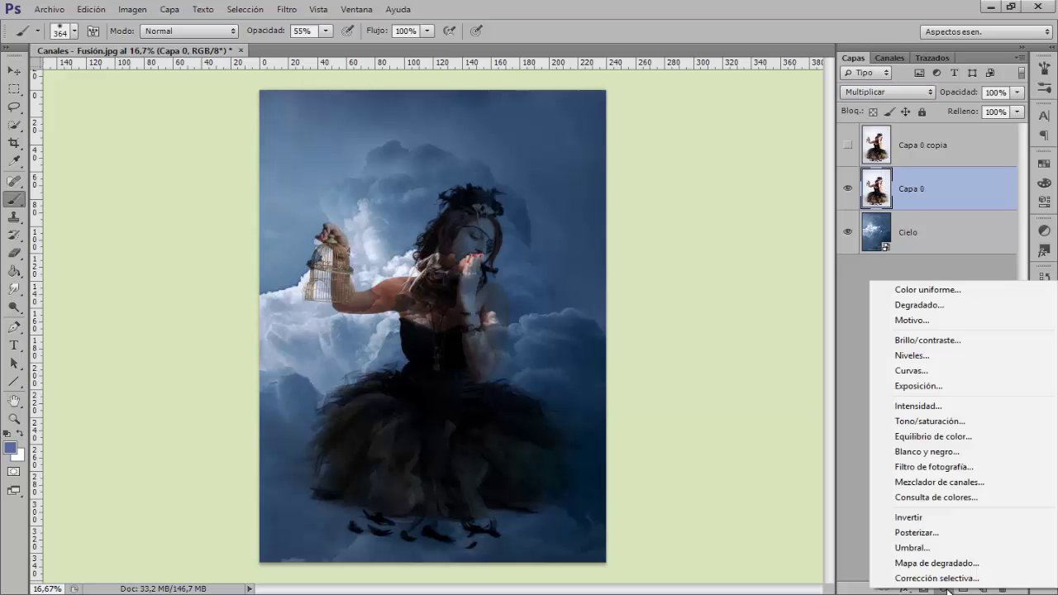
{"action": "left_click", "coordinate": [925, 354]}
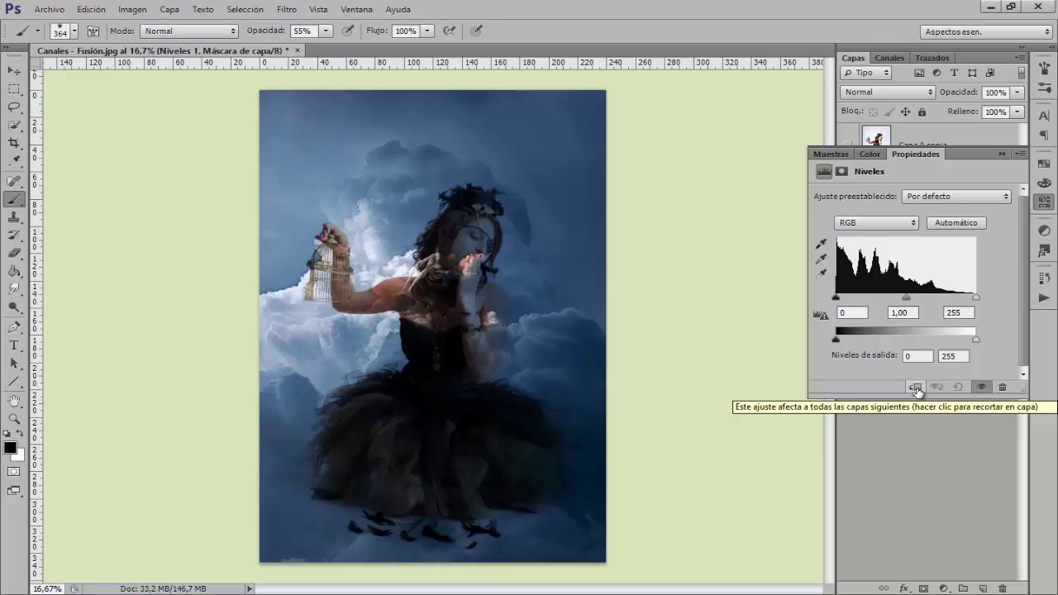
{"action": "left_click", "coordinate": [916, 388]}
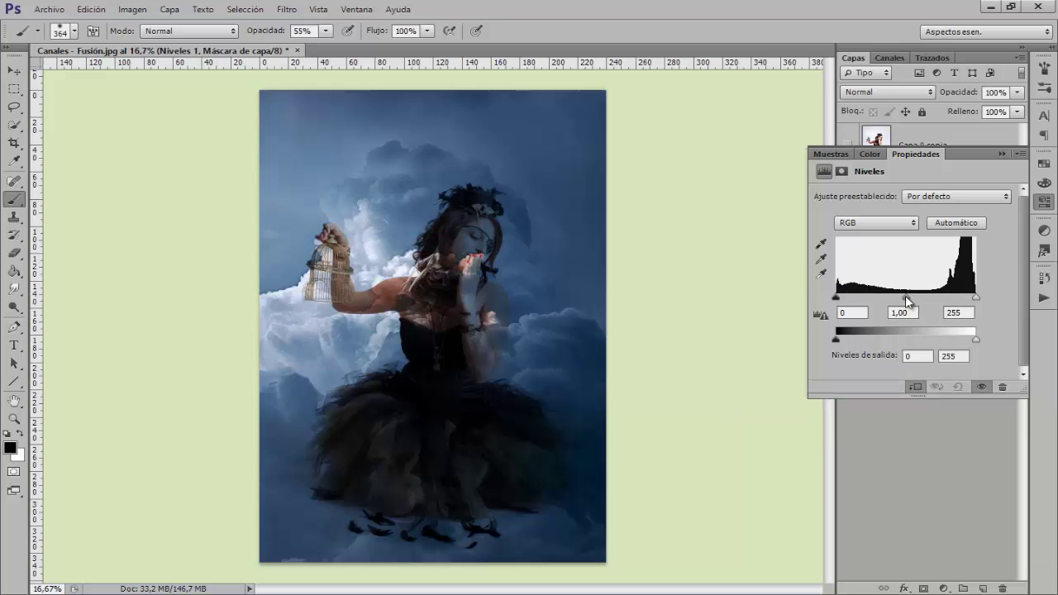
{"action": "left_click_drag", "start_coordinate": [906, 297], "coordinate": [894, 299]}
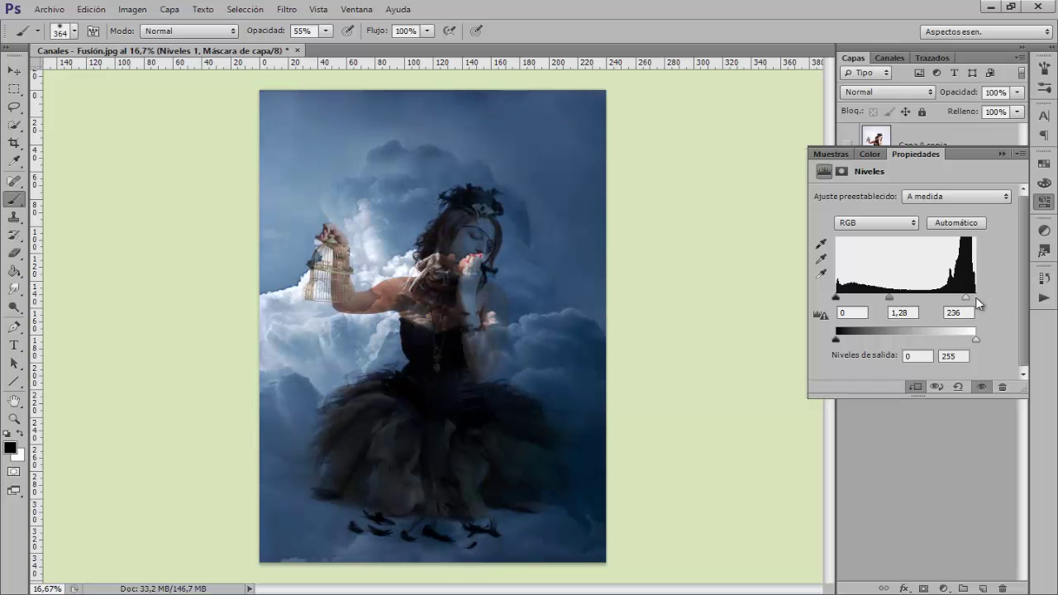
{"action": "left_click", "coordinate": [1044, 201]}
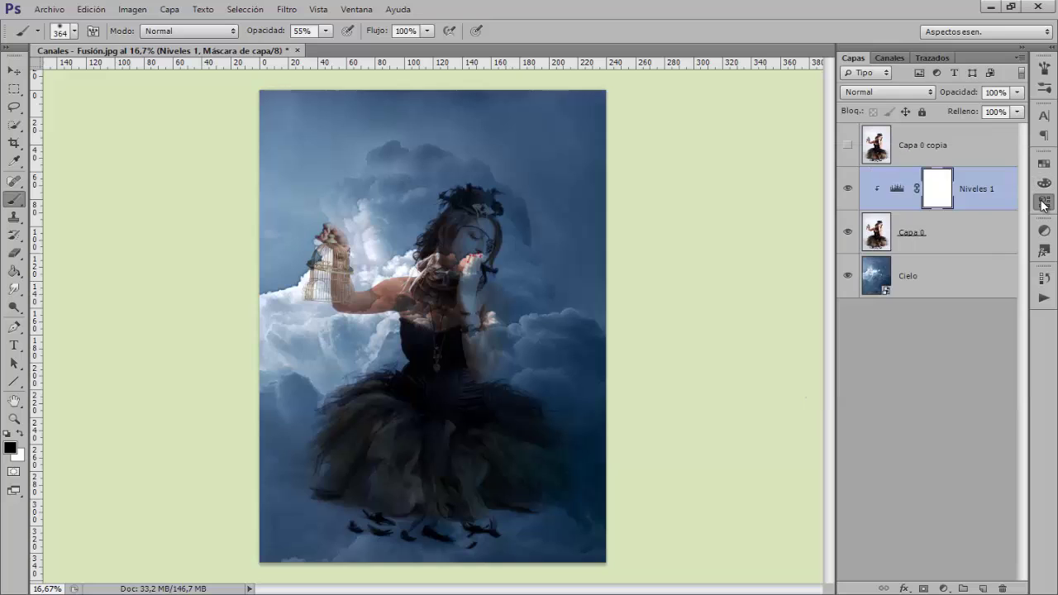
Toggle Capa 0's visibility to compare, then show and select Capa 0 copia
{"action": "left_click", "coordinate": [847, 232]}
{"action": "left_click", "coordinate": [847, 233]}
{"action": "left_click", "coordinate": [847, 147]}
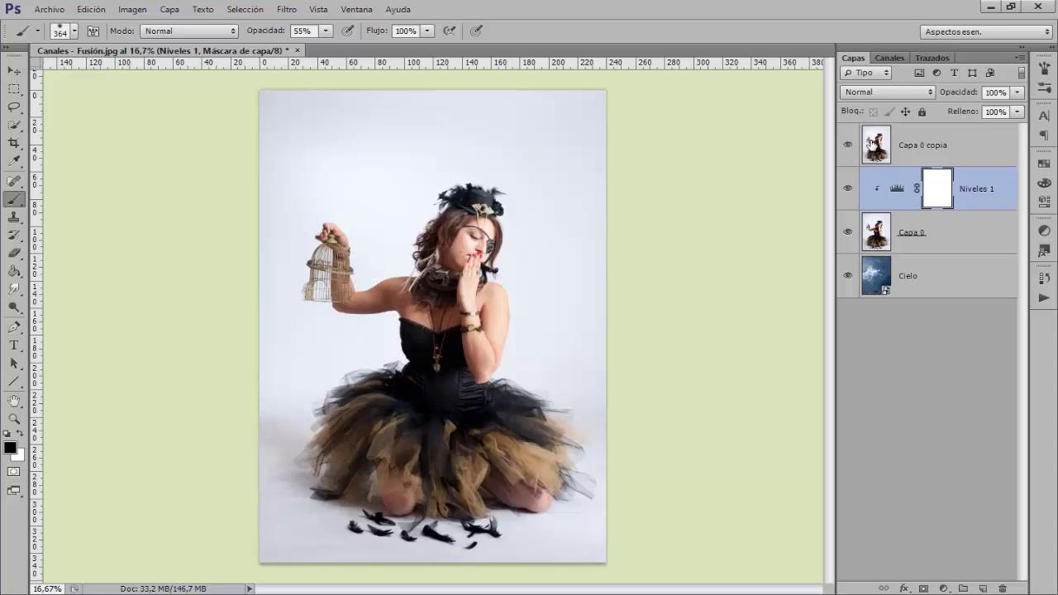
{"action": "left_click", "coordinate": [880, 144]}
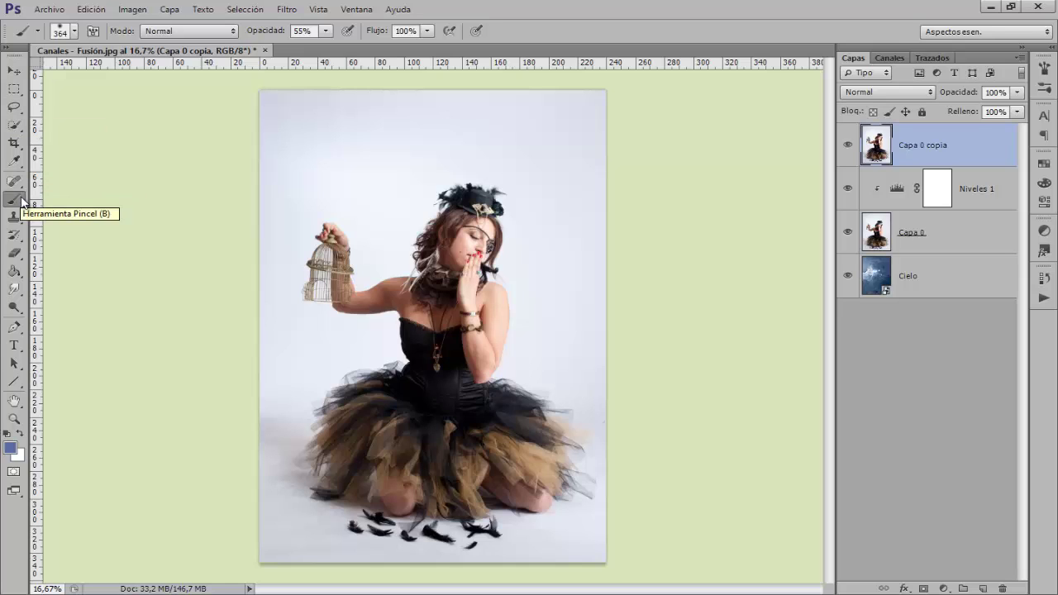
With Quick Selection, select the hand, birdcage, torso and tutu
{"action": "left_click_drag", "start_coordinate": [14, 125], "coordinate": [78, 128]}
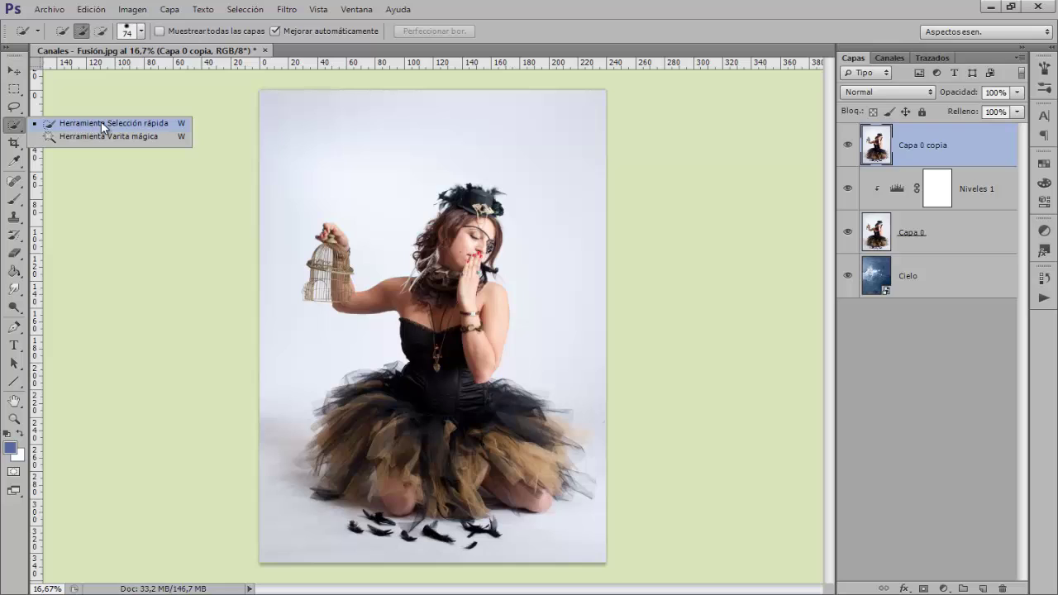
{"action": "left_click", "coordinate": [145, 123]}
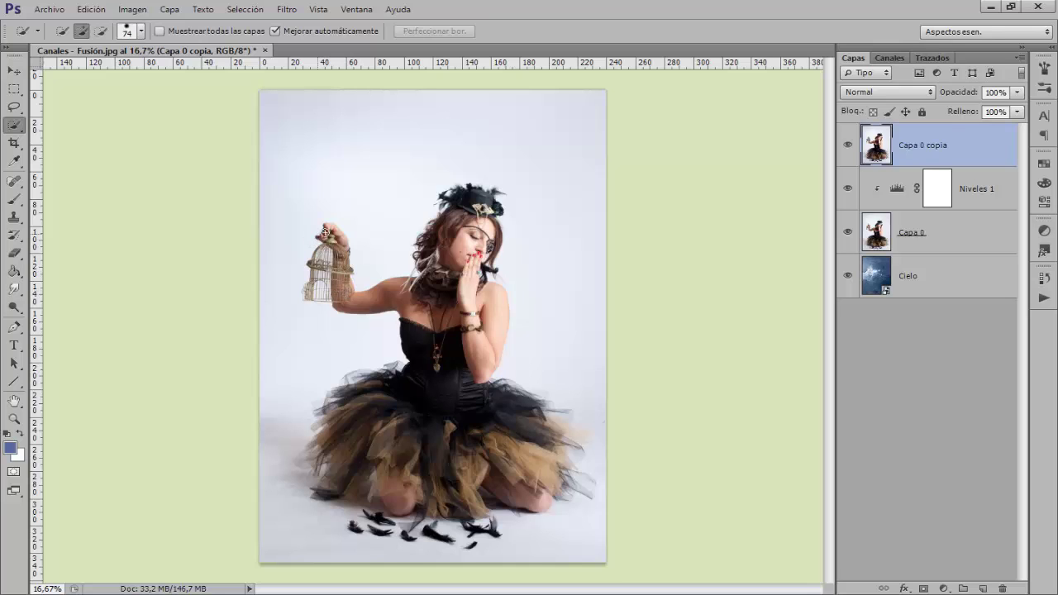
{"action": "mouse_move", "coordinate": [326, 234]}
{"action": "left_mouse_down"}
{"action": "mouse_move", "coordinate": [344, 285]}
{"action": "mouse_move", "coordinate": [481, 250]}
{"action": "mouse_move", "coordinate": [496, 319]}
{"action": "left_mouse_up"}
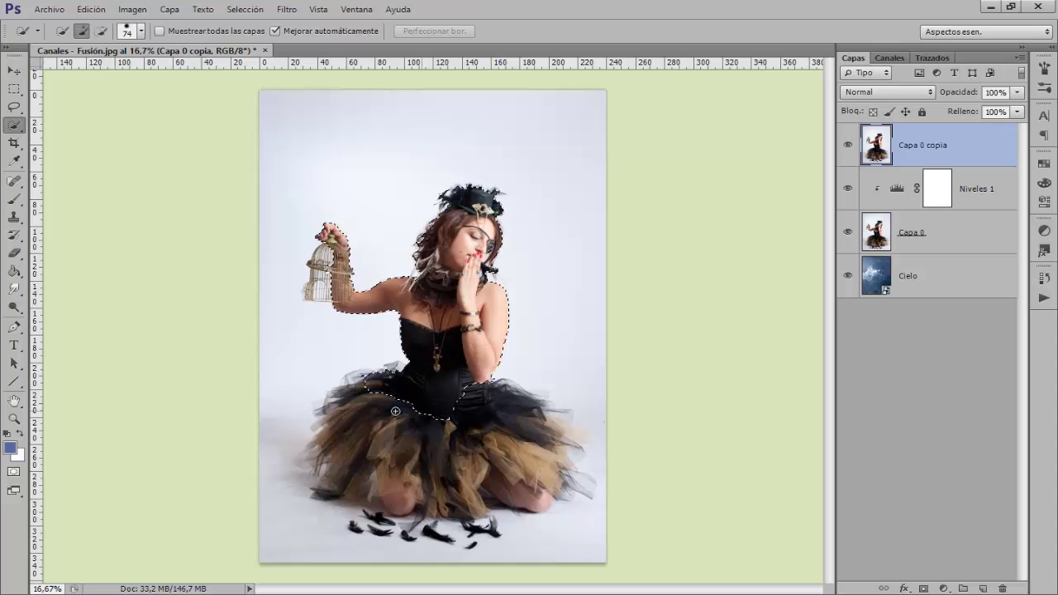
{"action": "mouse_move", "coordinate": [496, 319]}
{"action": "left_mouse_down"}
{"action": "mouse_move", "coordinate": [400, 516]}
{"action": "mouse_move", "coordinate": [377, 532]}
{"action": "mouse_move", "coordinate": [407, 537]}
{"action": "mouse_move", "coordinate": [384, 523]}
{"action": "left_mouse_up"}
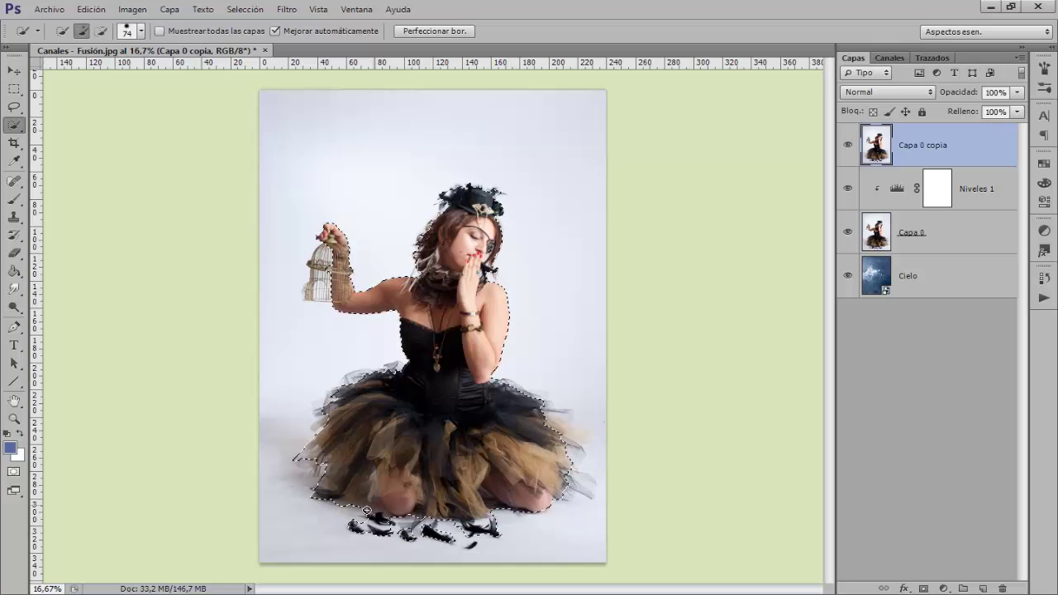
Refine the selection, subtracting the floor feathers with Alt and adding missed areas back
{"action": "key", "text": "alt"}
{"action": "left_click_drag", "start_coordinate": [365, 504], "coordinate": [438, 513]}
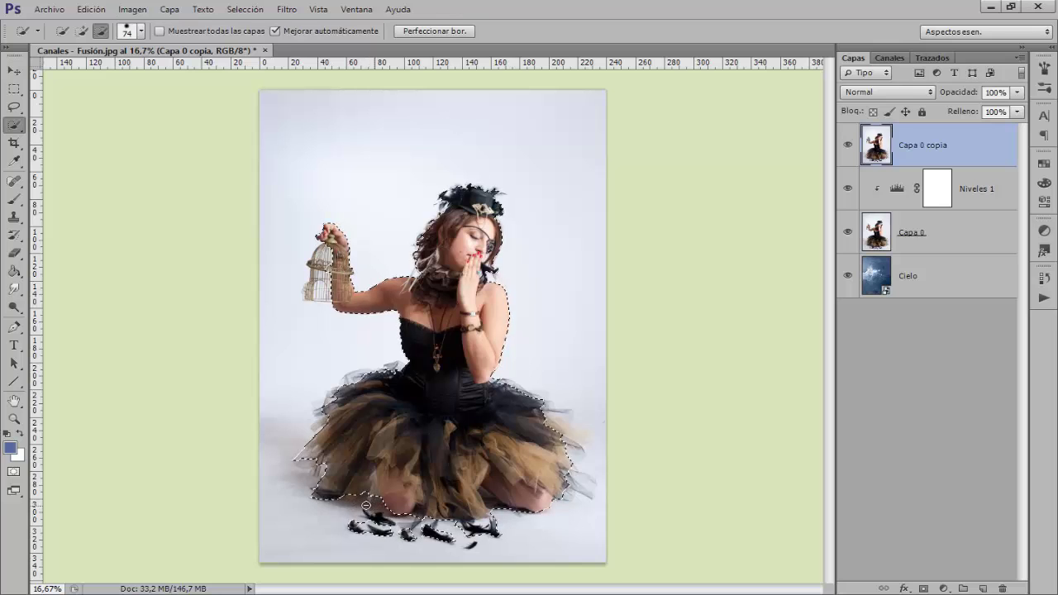
{"action": "left_click", "coordinate": [439, 395]}
{"action": "left_click_drag", "start_coordinate": [384, 519], "coordinate": [370, 516]}
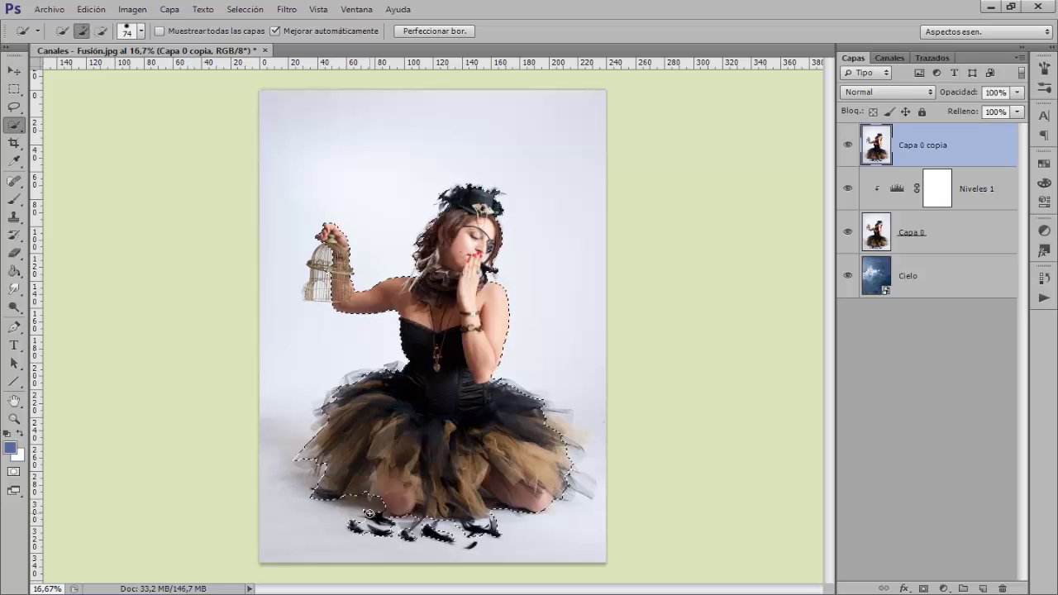
{"action": "left_click", "coordinate": [625, 450]}
Mask Capa 0 copia with the selection and verify the cut-out by toggling Capa 0
{"action": "left_click", "coordinate": [924, 588]}
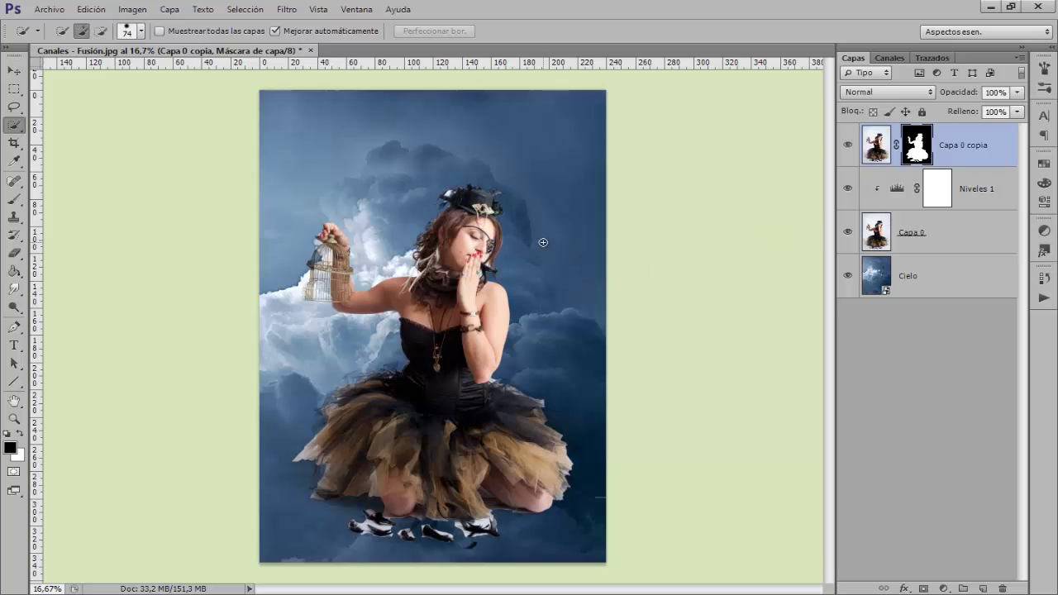
{"action": "left_click", "coordinate": [847, 232]}
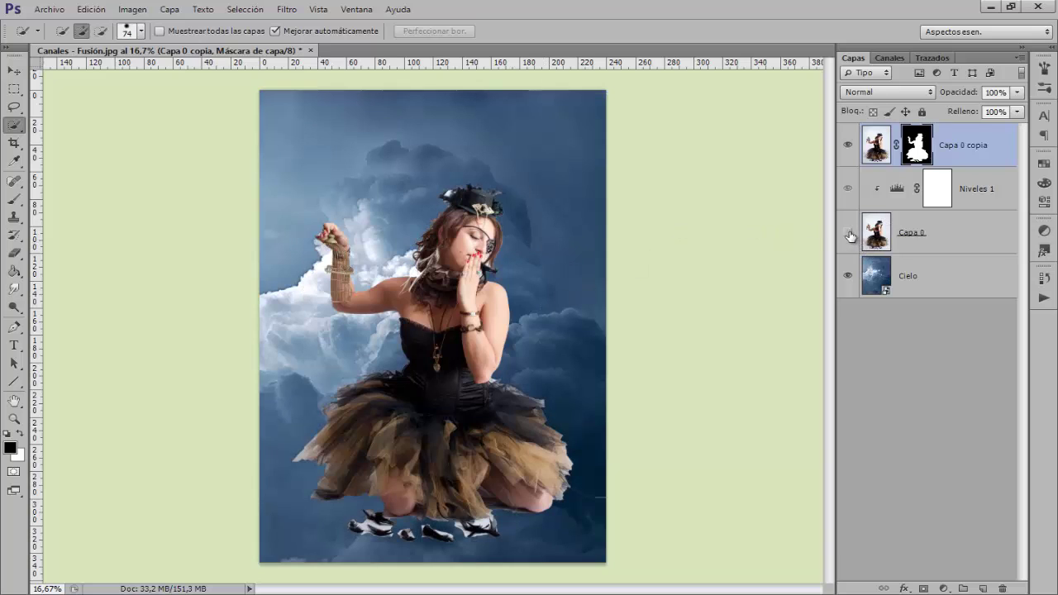
{"action": "left_click", "coordinate": [847, 233]}
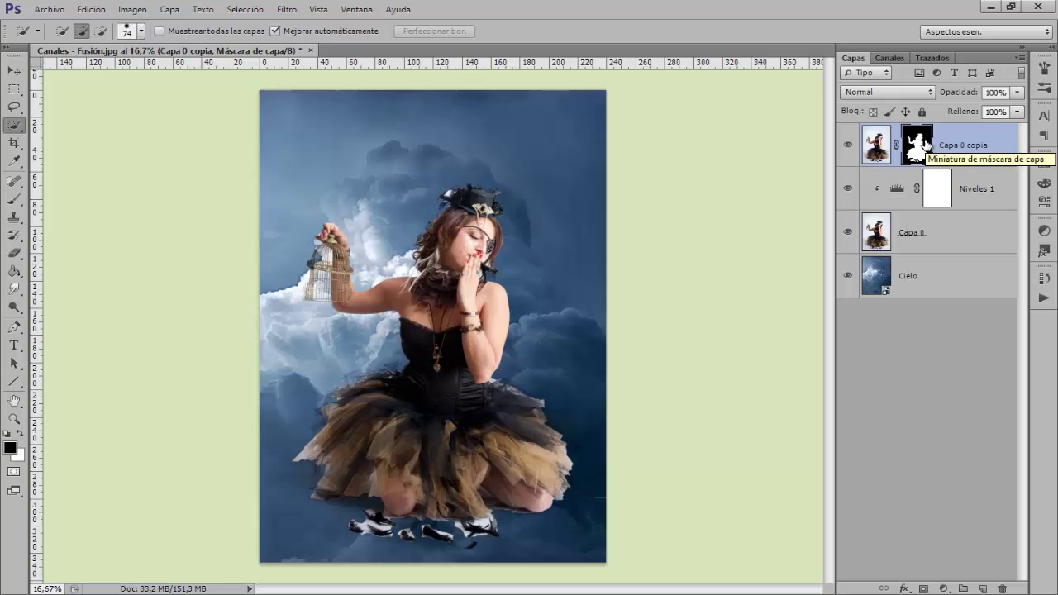
{"action": "key", "text": "ctrl+plus"}
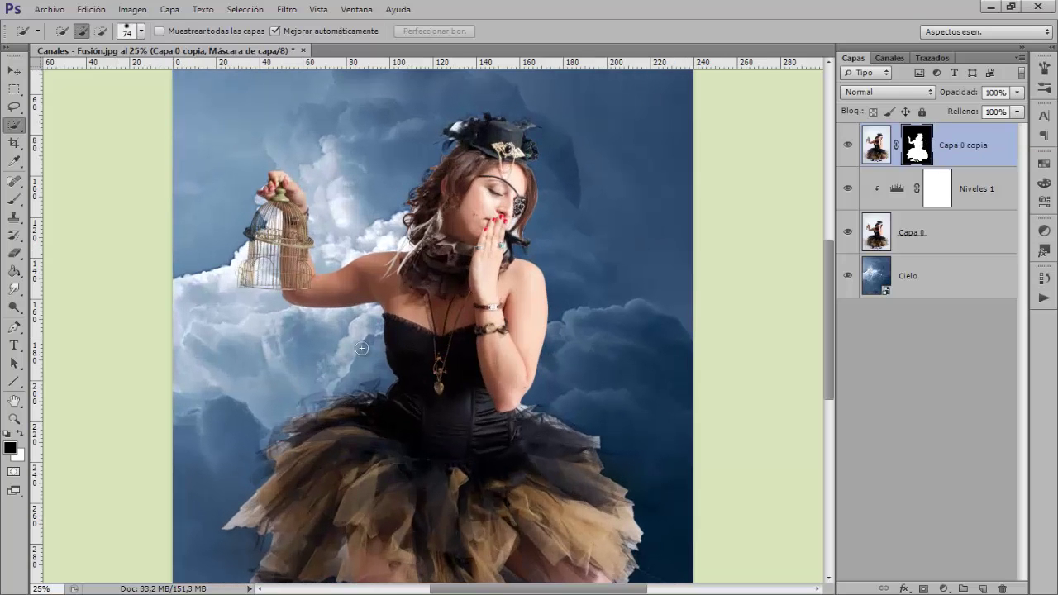
With a small 80% opacity brush, paint the birdcage back into the mask and check it
{"action": "left_click", "coordinate": [14, 198]}
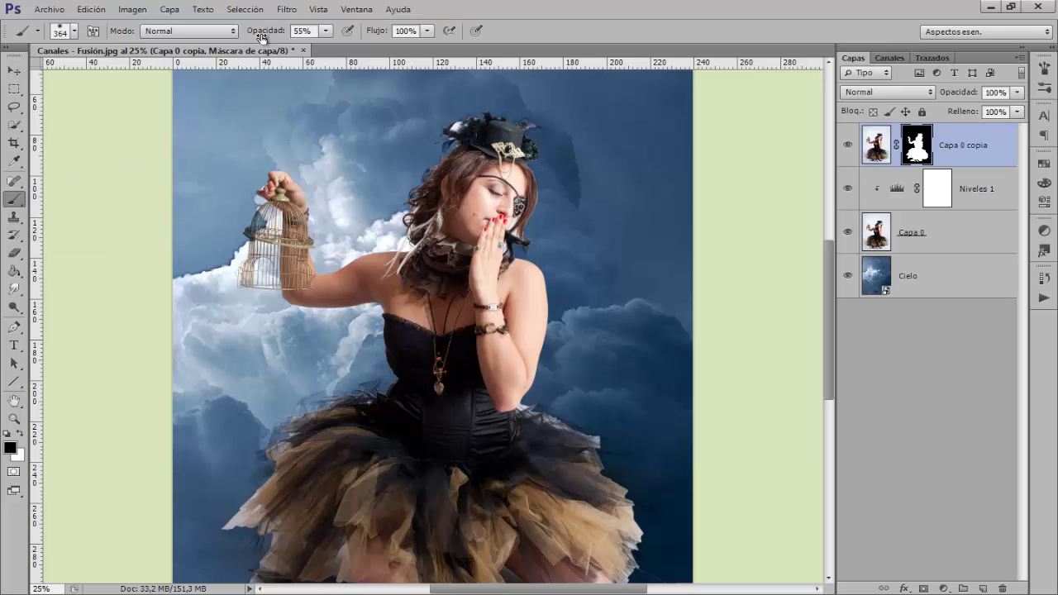
{"action": "left_click_drag", "start_coordinate": [263, 34], "coordinate": [278, 31]}
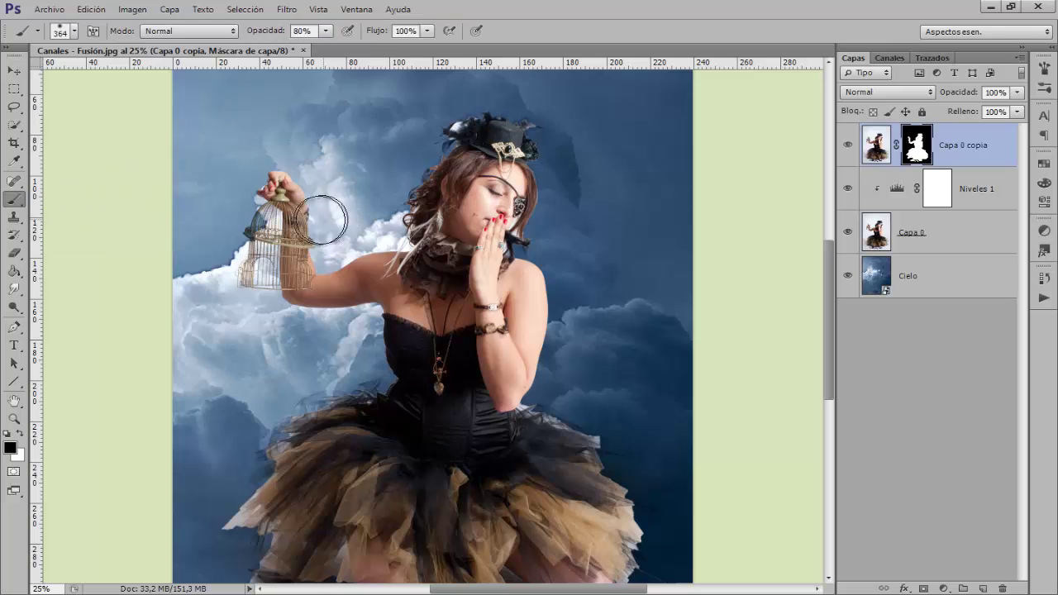
{"action": "left_click_drag", "start_coordinate": [315, 233], "coordinate": [289, 231]}
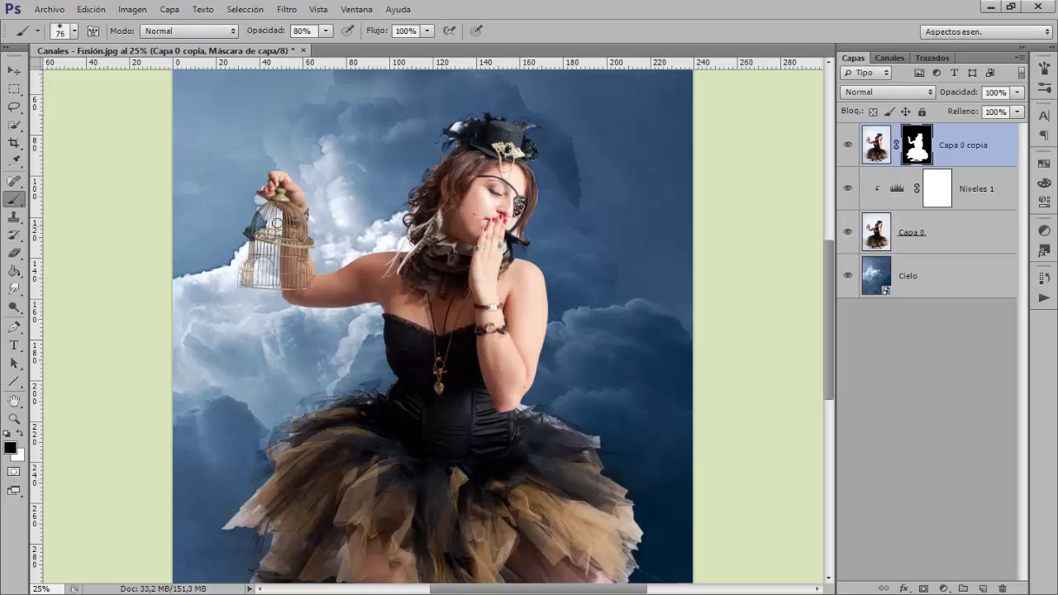
{"action": "mouse_move", "coordinate": [274, 222]}
{"action": "left_mouse_down"}
{"action": "mouse_move", "coordinate": [273, 265]}
{"action": "mouse_move", "coordinate": [267, 217]}
{"action": "left_mouse_up"}
{"action": "left_click", "coordinate": [847, 233]}
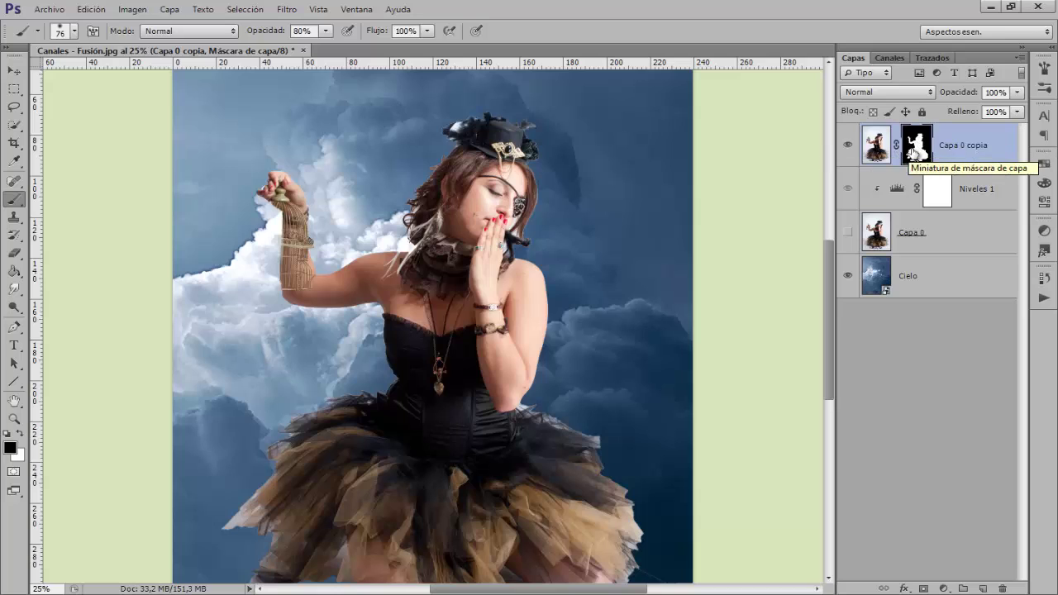
{"action": "left_click", "coordinate": [847, 232]}
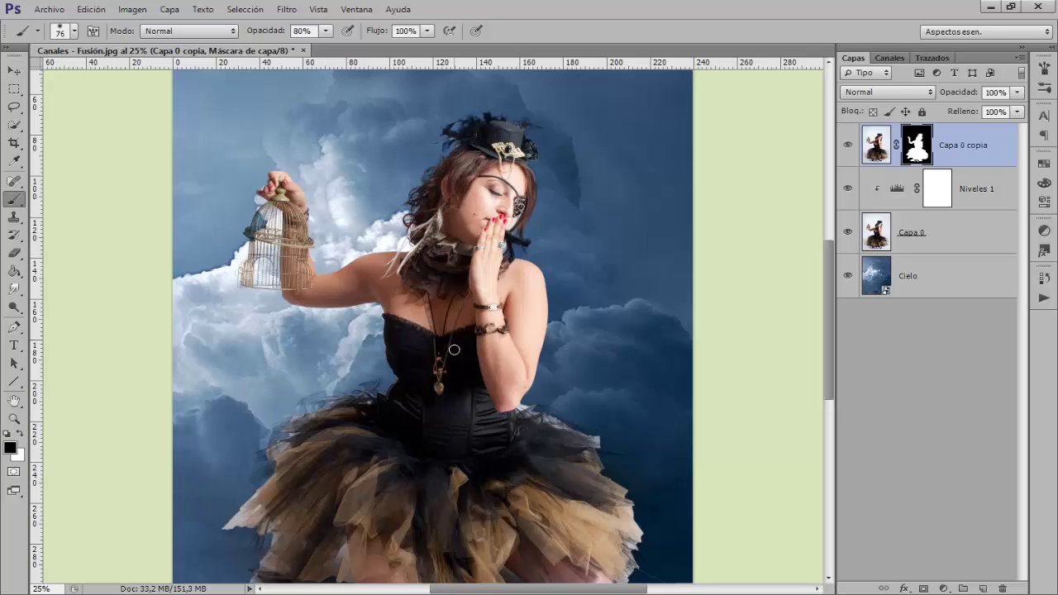
With a 116 px brush, paint out the stray tulle wisps and white shoes on the mask
{"action": "scroll", "coordinate": [565, 343], "scroll_direction": "down", "scroll_amount": 3}
{"action": "left_click_drag", "start_coordinate": [553, 314], "coordinate": [547, 313]}
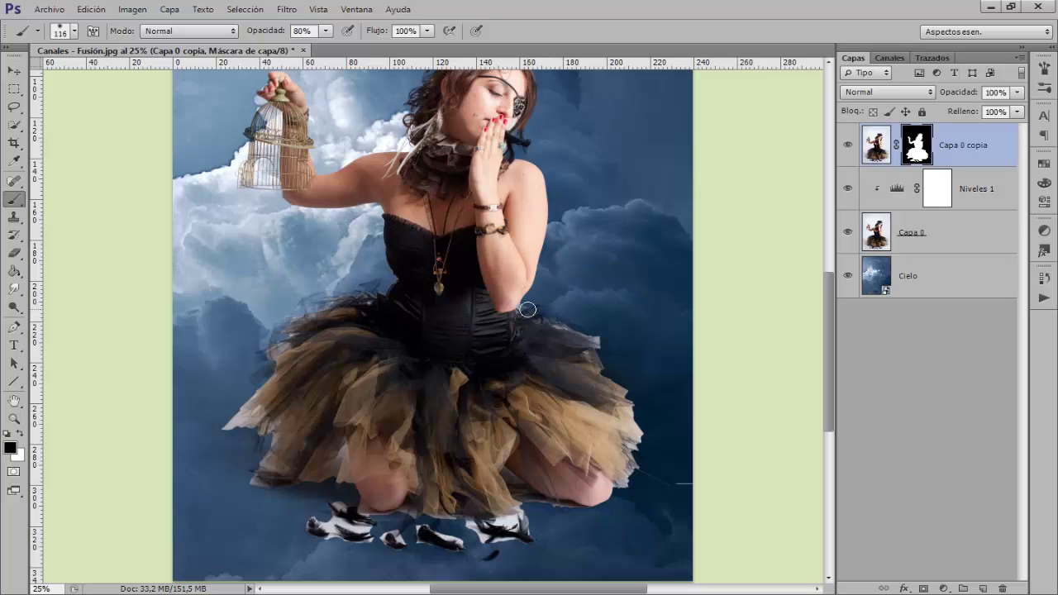
{"action": "mouse_move", "coordinate": [578, 331]}
{"action": "left_mouse_down"}
{"action": "mouse_move", "coordinate": [609, 349]}
{"action": "mouse_move", "coordinate": [648, 443]}
{"action": "left_mouse_up"}
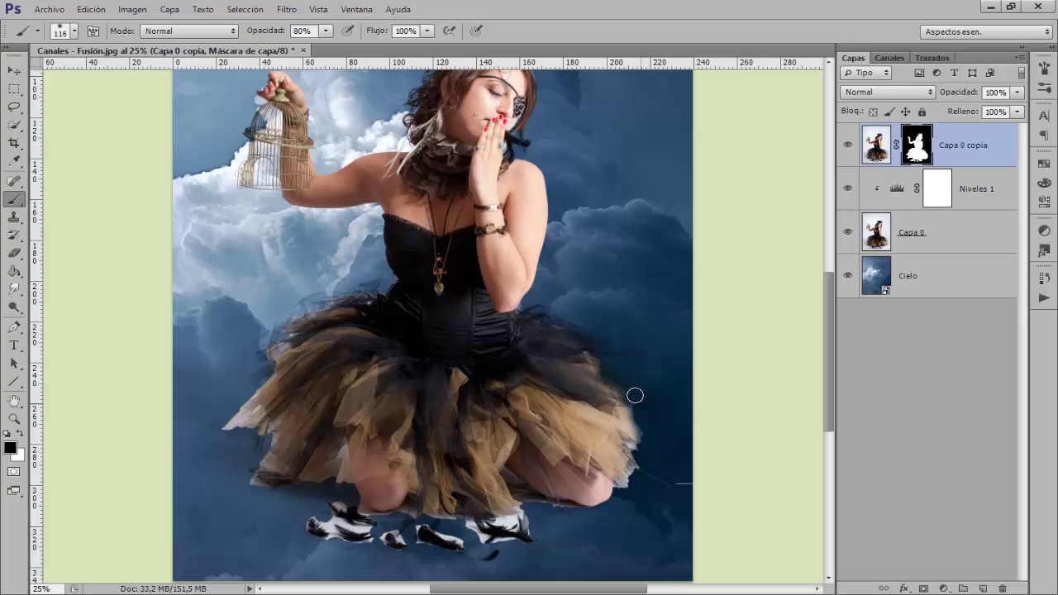
{"action": "left_click_drag", "start_coordinate": [636, 451], "coordinate": [673, 487]}
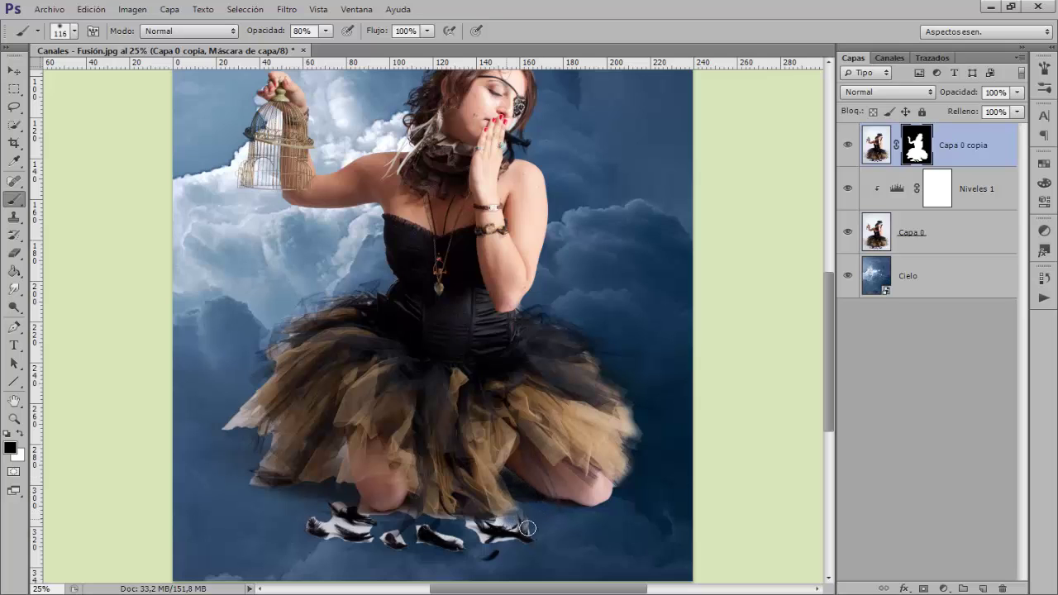
{"action": "mouse_move", "coordinate": [527, 526]}
{"action": "left_mouse_down"}
{"action": "mouse_move", "coordinate": [519, 550]}
{"action": "mouse_move", "coordinate": [492, 544]}
{"action": "mouse_move", "coordinate": [520, 518]}
{"action": "mouse_move", "coordinate": [423, 516]}
{"action": "mouse_move", "coordinate": [468, 539]}
{"action": "mouse_move", "coordinate": [427, 548]}
{"action": "mouse_move", "coordinate": [393, 534]}
{"action": "mouse_move", "coordinate": [383, 549]}
{"action": "mouse_move", "coordinate": [378, 541]}
{"action": "mouse_move", "coordinate": [334, 548]}
{"action": "mouse_move", "coordinate": [335, 527]}
{"action": "mouse_move", "coordinate": [316, 515]}
{"action": "mouse_move", "coordinate": [328, 529]}
{"action": "mouse_move", "coordinate": [318, 521]}
{"action": "mouse_move", "coordinate": [300, 531]}
{"action": "mouse_move", "coordinate": [324, 520]}
{"action": "mouse_move", "coordinate": [380, 530]}
{"action": "mouse_move", "coordinate": [343, 520]}
{"action": "mouse_move", "coordinate": [331, 500]}
{"action": "mouse_move", "coordinate": [347, 496]}
{"action": "mouse_move", "coordinate": [338, 501]}
{"action": "mouse_move", "coordinate": [358, 511]}
{"action": "mouse_move", "coordinate": [389, 515]}
{"action": "mouse_move", "coordinate": [397, 504]}
{"action": "mouse_move", "coordinate": [403, 514]}
{"action": "mouse_move", "coordinate": [315, 489]}
{"action": "mouse_move", "coordinate": [350, 452]}
{"action": "mouse_move", "coordinate": [340, 453]}
{"action": "mouse_move", "coordinate": [330, 478]}
{"action": "mouse_move", "coordinate": [431, 415]}
{"action": "mouse_move", "coordinate": [339, 451]}
{"action": "mouse_move", "coordinate": [351, 457]}
{"action": "mouse_move", "coordinate": [344, 448]}
{"action": "mouse_move", "coordinate": [336, 472]}
{"action": "mouse_move", "coordinate": [345, 487]}
{"action": "mouse_move", "coordinate": [340, 447]}
{"action": "mouse_move", "coordinate": [339, 465]}
{"action": "mouse_move", "coordinate": [306, 496]}
{"action": "mouse_move", "coordinate": [227, 503]}
{"action": "mouse_move", "coordinate": [234, 463]}
{"action": "mouse_move", "coordinate": [217, 442]}
{"action": "mouse_move", "coordinate": [241, 411]}
{"action": "mouse_move", "coordinate": [221, 430]}
{"action": "mouse_move", "coordinate": [293, 319]}
{"action": "mouse_move", "coordinate": [367, 295]}
{"action": "left_mouse_up"}
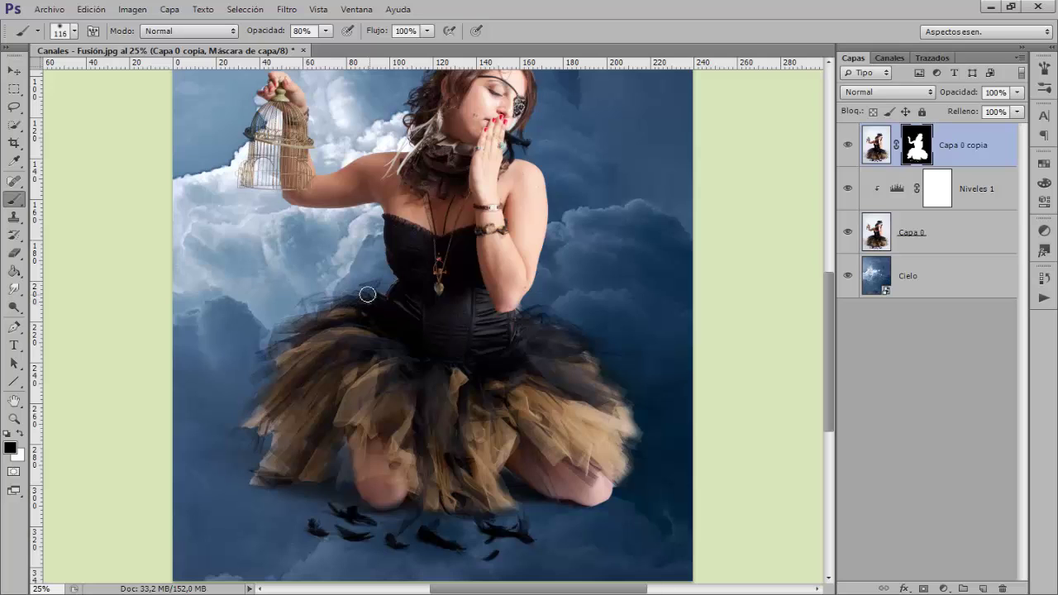
Touch up the mask near the waist and set the brush to 92 px at 49% opacity
{"action": "left_click_drag", "start_coordinate": [647, 439], "coordinate": [573, 445]}
{"action": "key", "text": "x"}
{"action": "right_click", "coordinate": [511, 423], "text": "alt"}
{"action": "left_click_drag", "start_coordinate": [511, 422], "coordinate": [501, 422]}
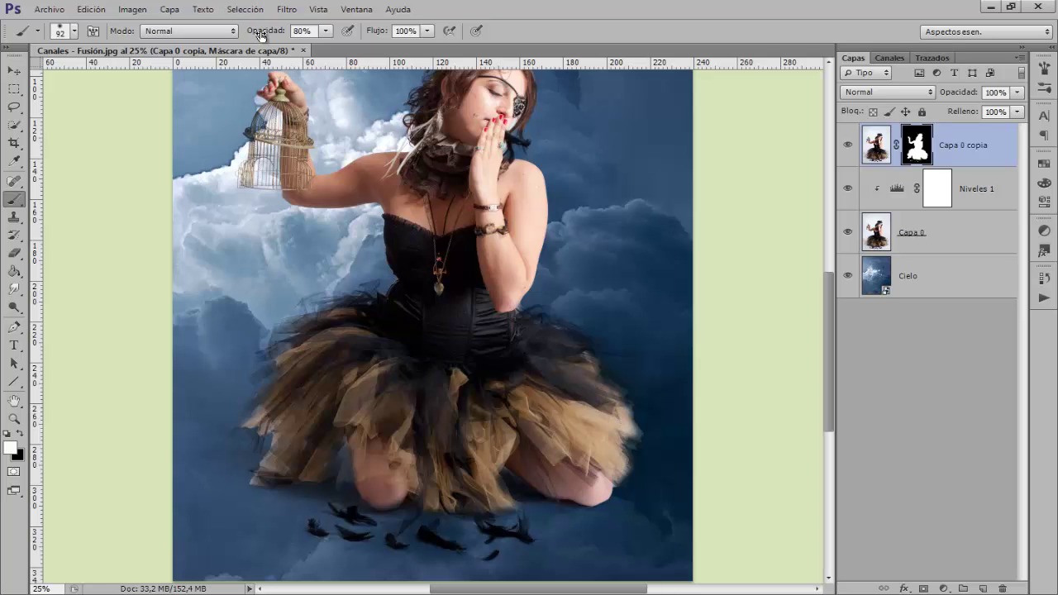
{"action": "left_click_drag", "start_coordinate": [267, 33], "coordinate": [240, 32]}
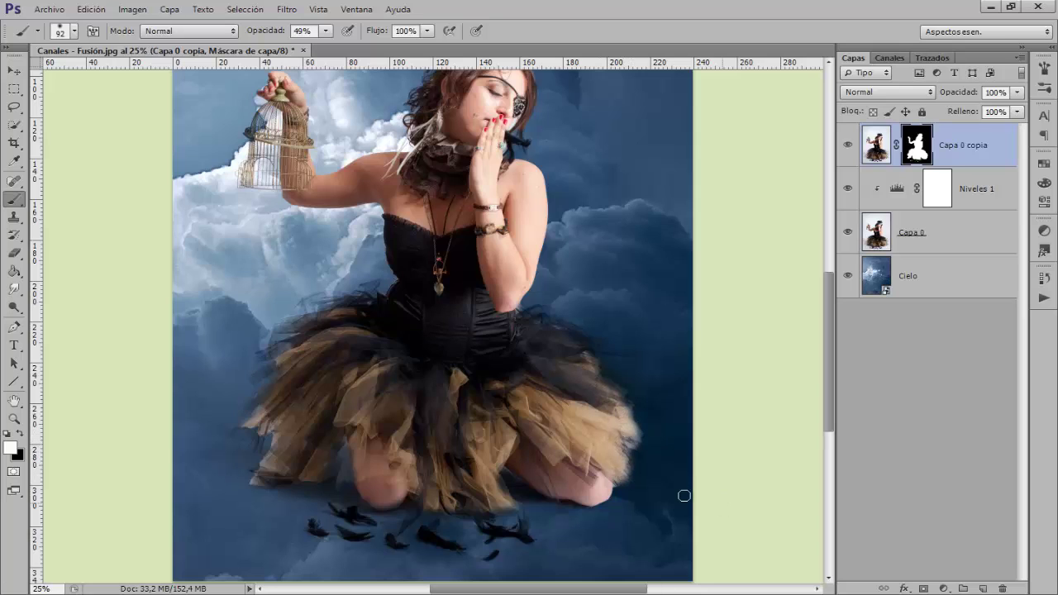
Paint black at 49% opacity to soften the tutu's right edge into the sky
{"action": "key", "text": "x"}
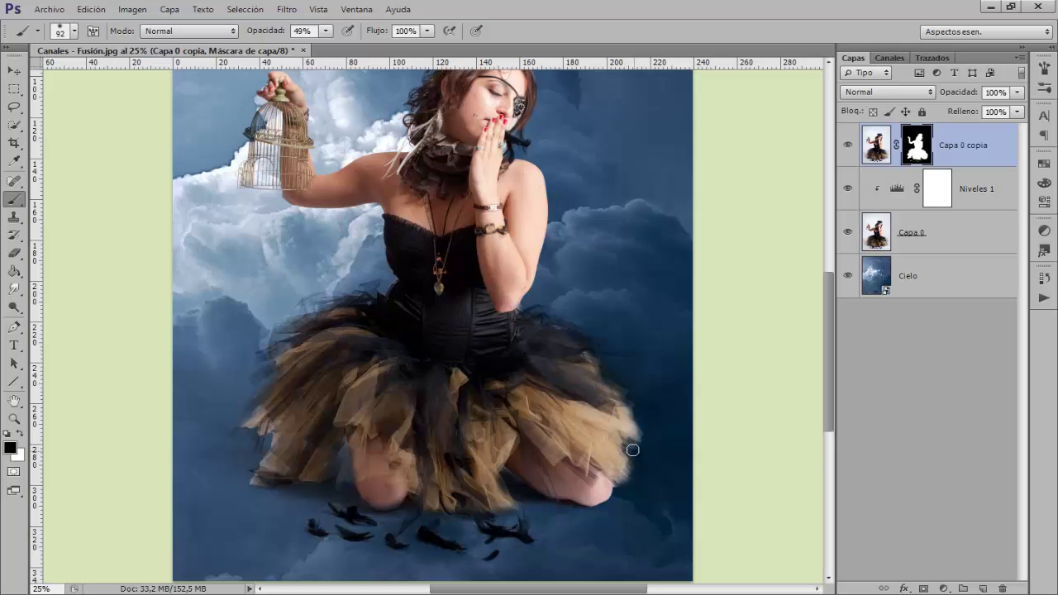
{"action": "mouse_move", "coordinate": [625, 440]}
{"action": "left_mouse_down"}
{"action": "mouse_move", "coordinate": [647, 435]}
{"action": "mouse_move", "coordinate": [631, 389]}
{"action": "left_mouse_up"}
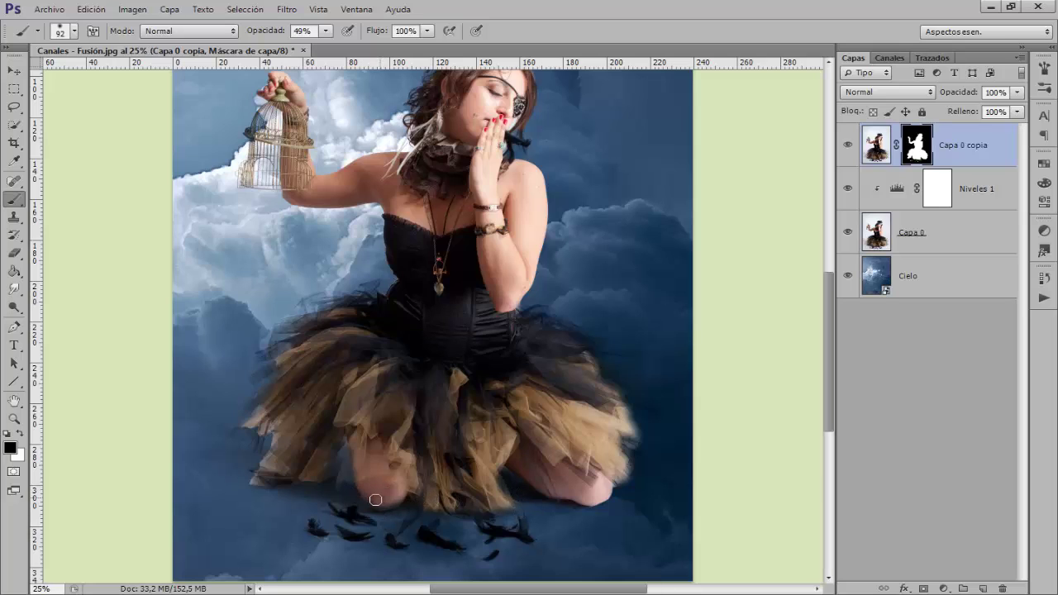
{"action": "key", "text": "x"}
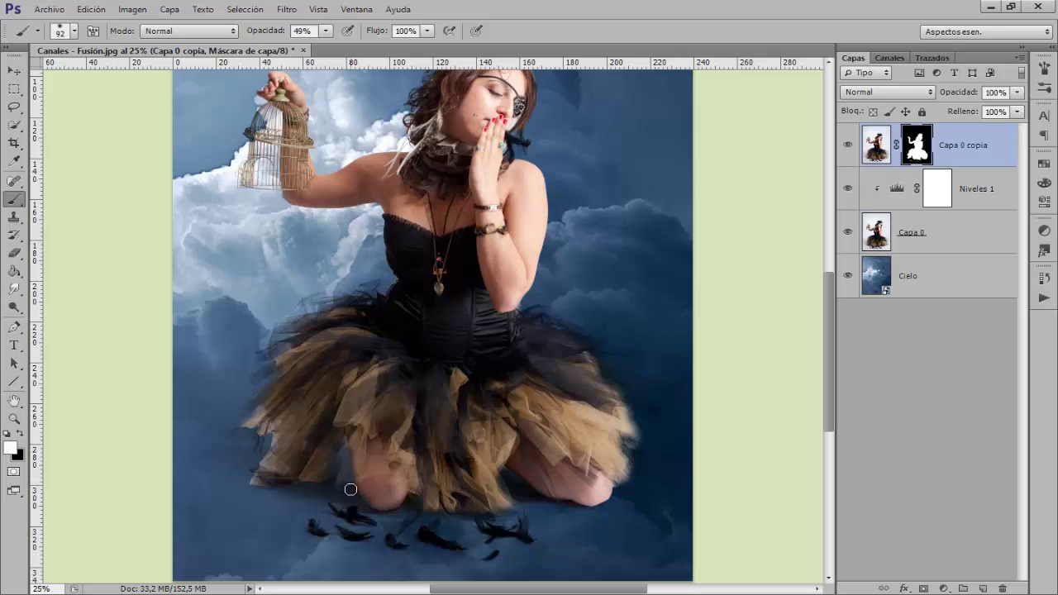
{"action": "key", "text": "x"}
{"action": "scroll", "coordinate": [413, 413], "scroll_direction": "up", "scroll_amount": 2}
{"action": "scroll", "coordinate": [579, 380], "scroll_direction": "up", "scroll_amount": 1}
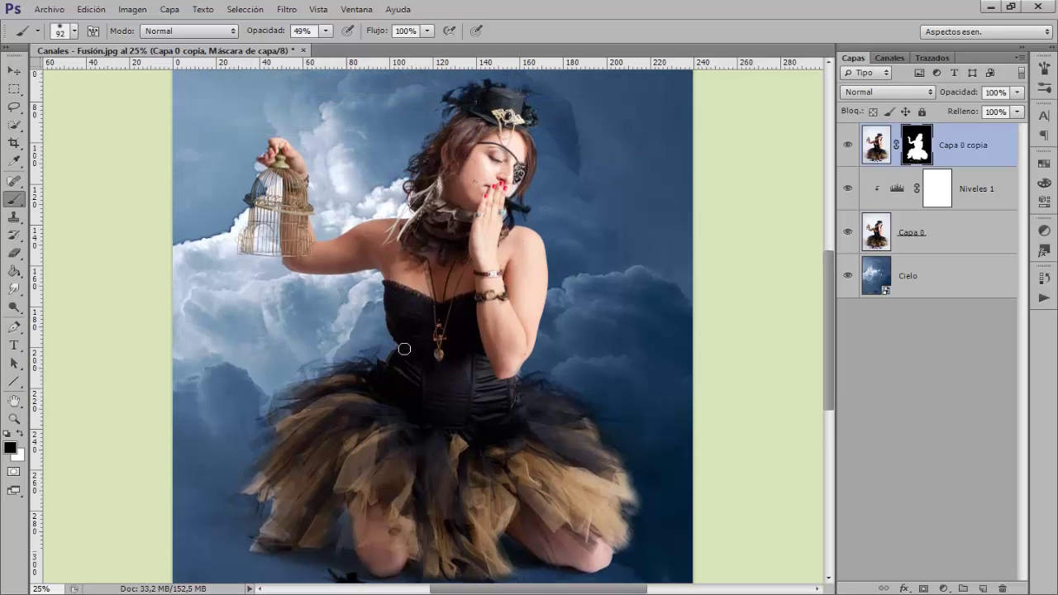
{"action": "scroll", "coordinate": [717, 350], "scroll_direction": "up", "scroll_amount": 2}
{"action": "scroll", "coordinate": [380, 249], "scroll_direction": "up", "scroll_amount": 1}
{"action": "key", "text": "ctrl+minus"}
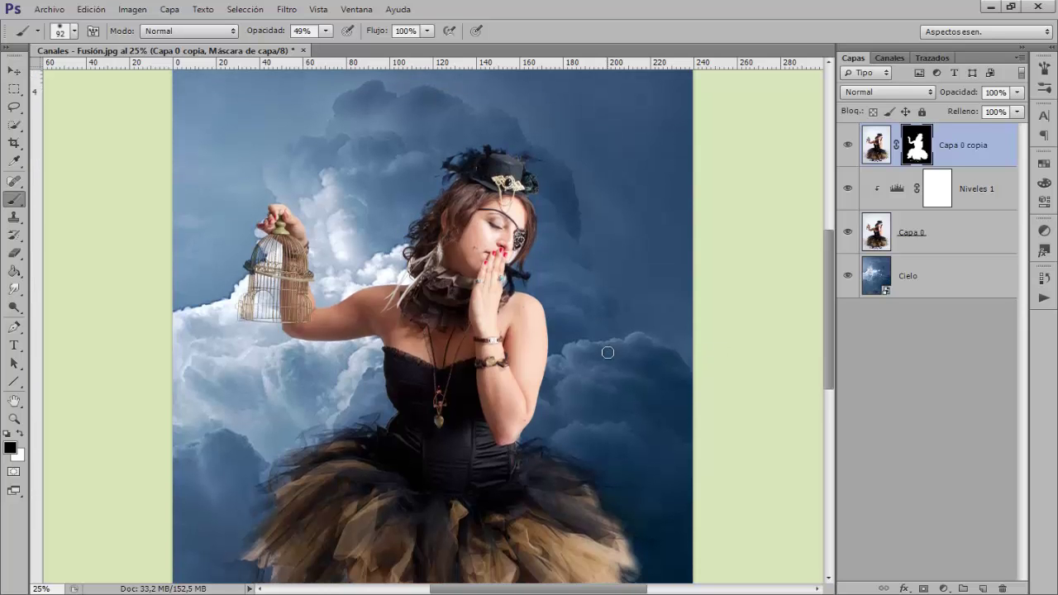
{"action": "key", "text": "ctrl+minus"}
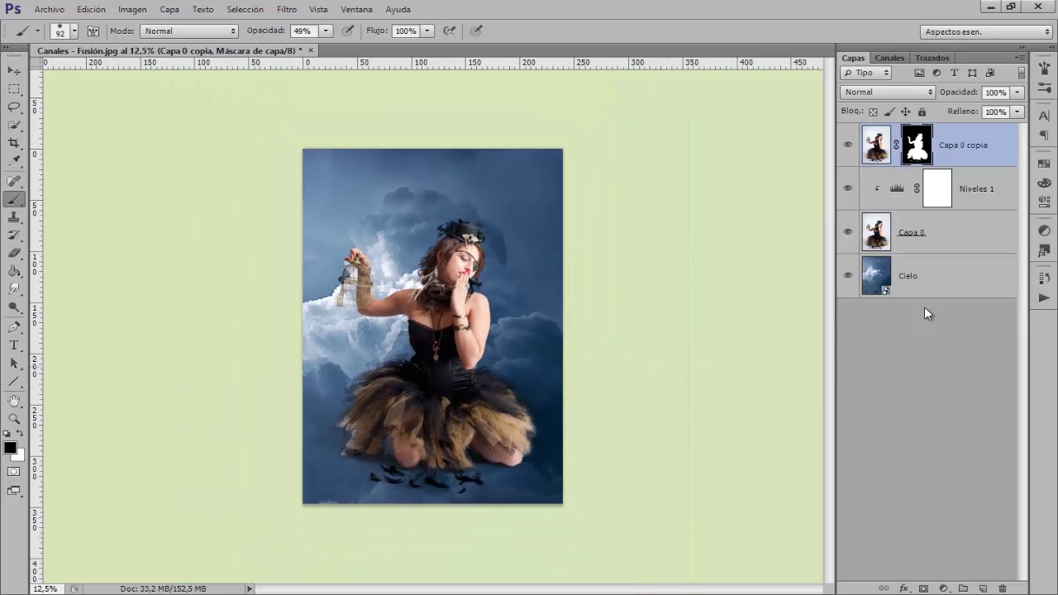
{"action": "left_click", "coordinate": [847, 234]}
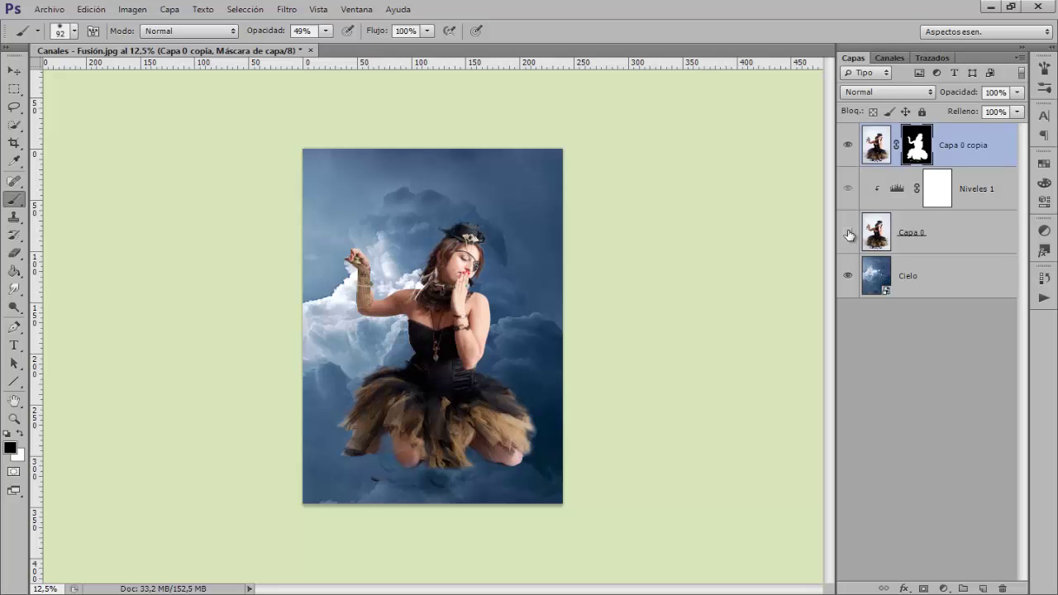
{"action": "left_click", "coordinate": [847, 234]}
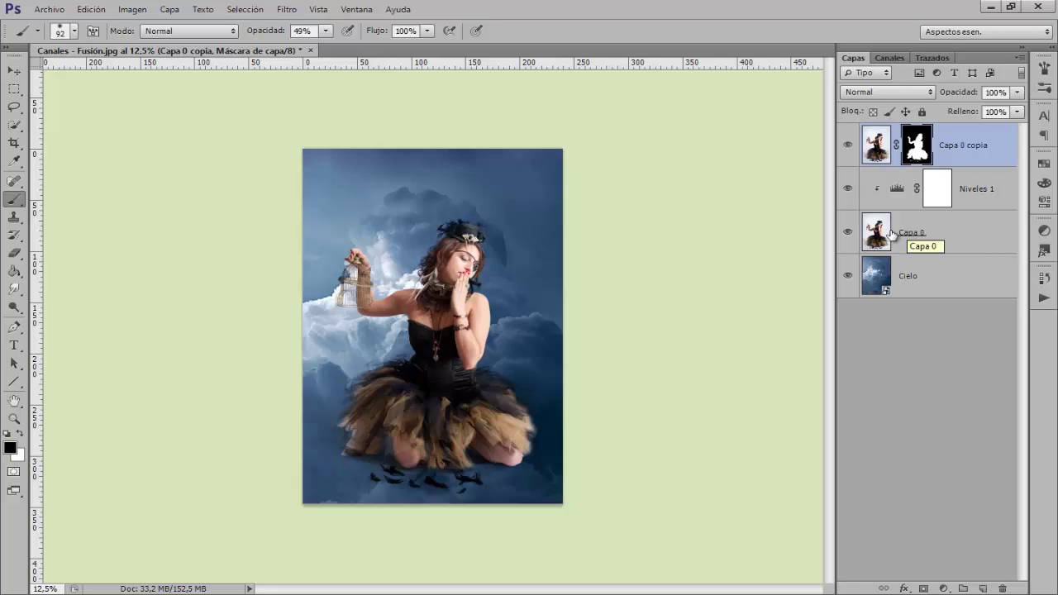
{"action": "left_click", "coordinate": [848, 275]}
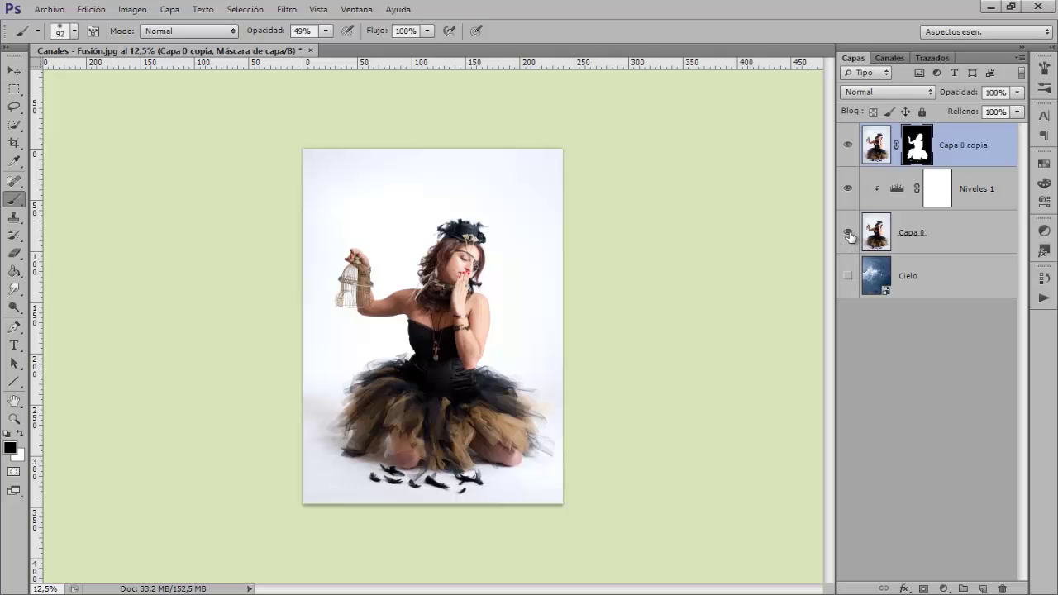
{"action": "left_click", "coordinate": [848, 233]}
{"action": "left_click", "coordinate": [848, 233]}
{"action": "left_click", "coordinate": [848, 275]}
{"action": "left_click", "coordinate": [848, 275]}
{"action": "left_click", "coordinate": [918, 236]}
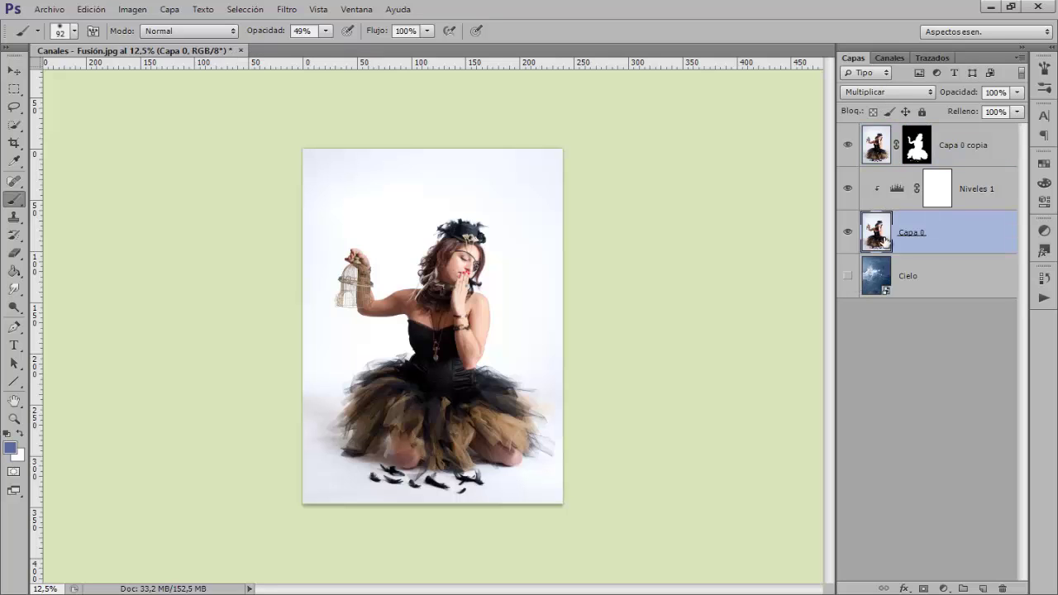
{"action": "left_click", "coordinate": [847, 281]}
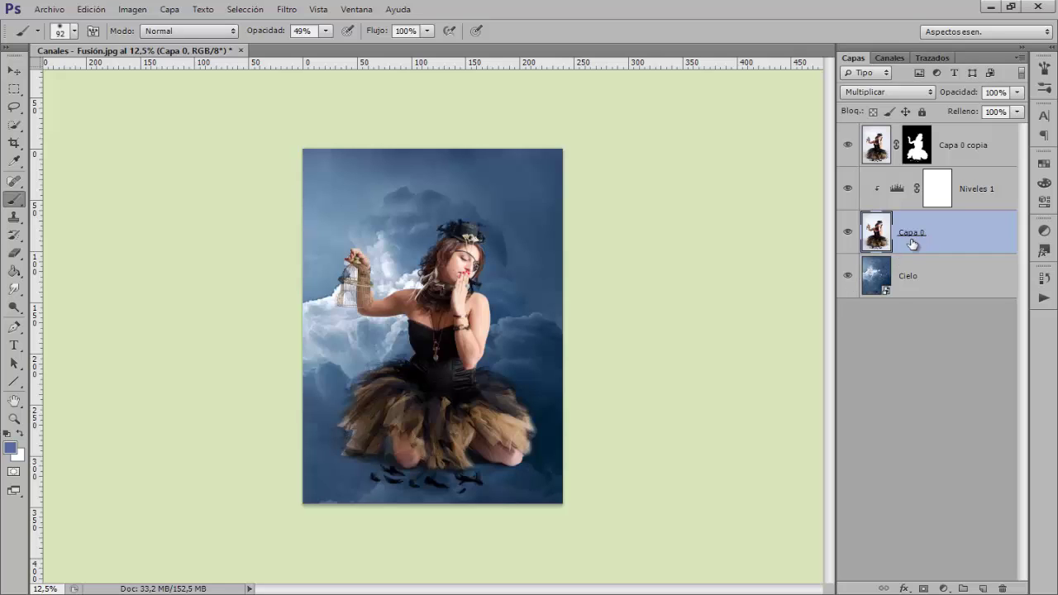
Add a 'Relleno de color 1' solid-colour fill layer above Cielo, coloured green (469926)
{"action": "left_click", "coordinate": [917, 279]}
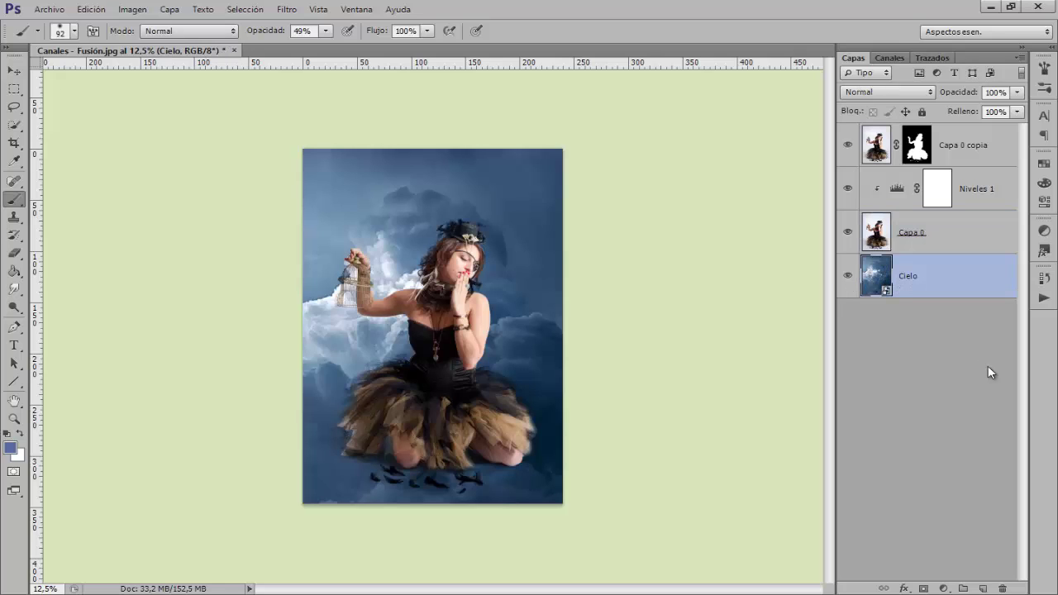
{"action": "left_click", "coordinate": [943, 589]}
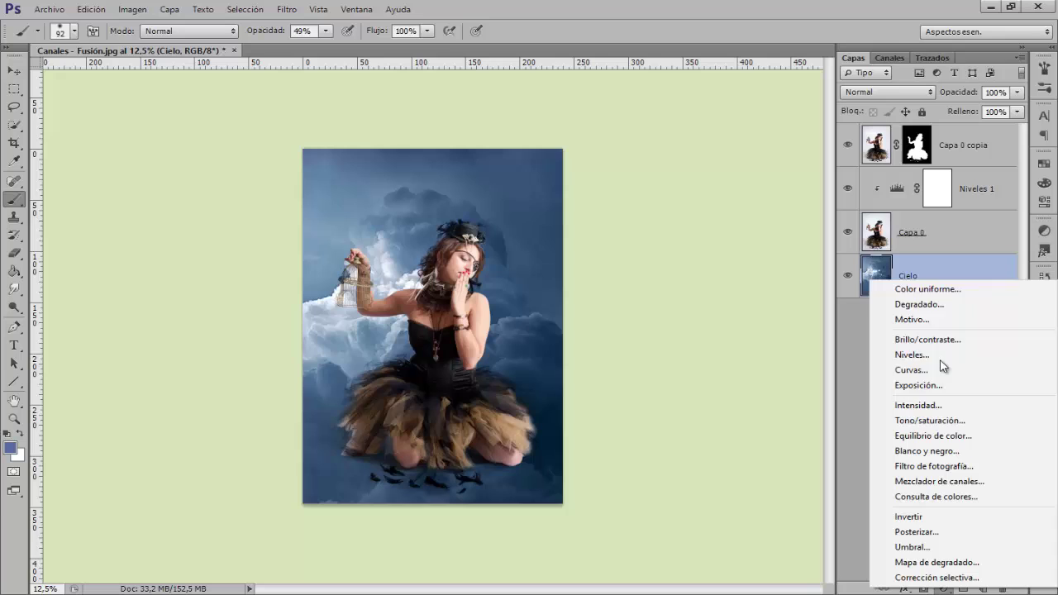
{"action": "left_click", "coordinate": [909, 285]}
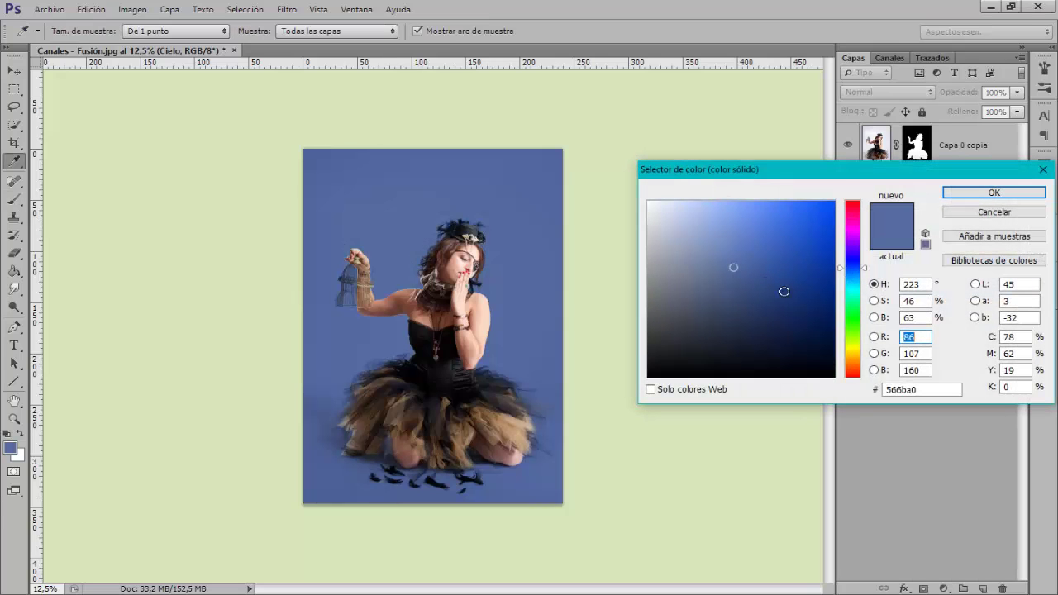
{"action": "left_click", "coordinate": [786, 345]}
{"action": "left_click", "coordinate": [789, 271]}
{"action": "left_click", "coordinate": [851, 270]}
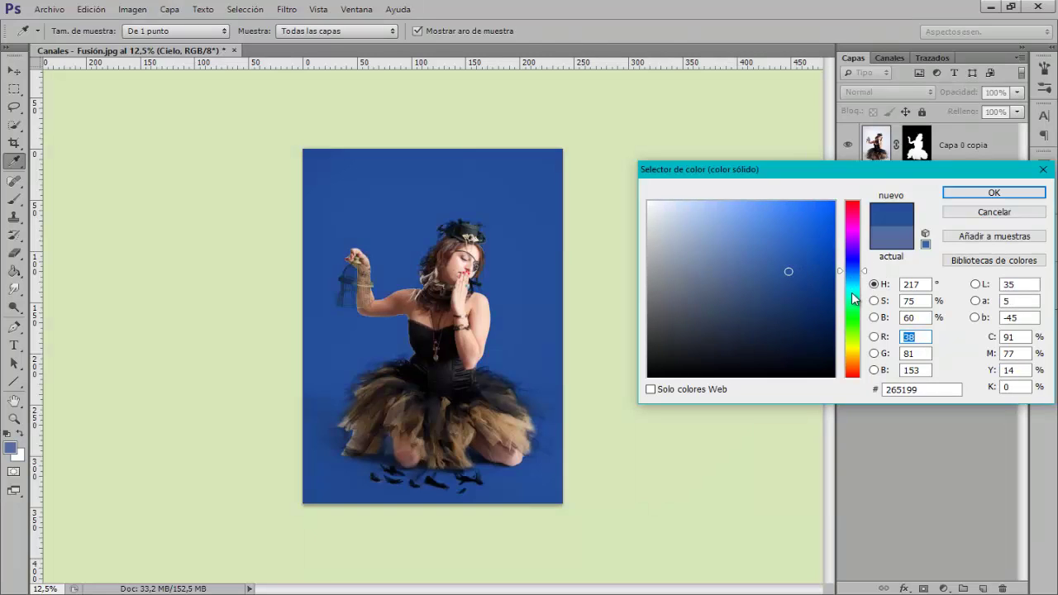
{"action": "left_click_drag", "start_coordinate": [854, 299], "coordinate": [856, 327]}
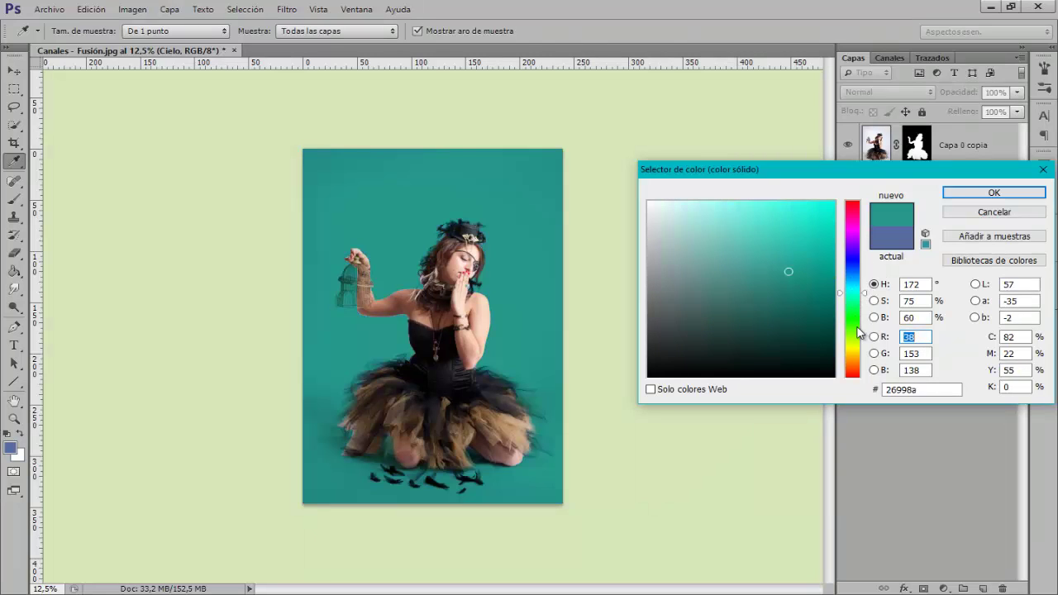
{"action": "left_click", "coordinate": [1025, 193]}
{"action": "key", "text": "b"}
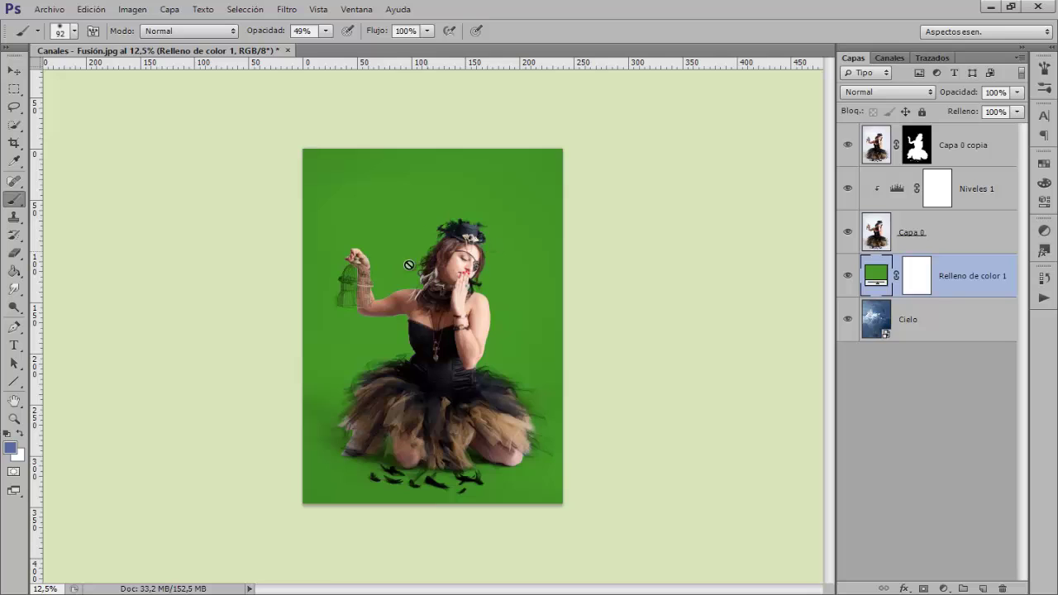